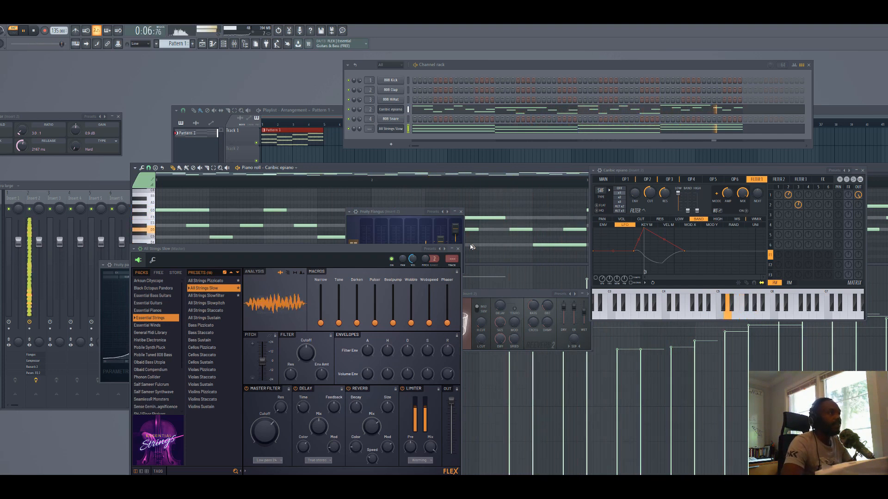
Stop playback and clear all notes from the Caribic epiano and All Strings Slow channels.
{"action": "key", "text": "space"}
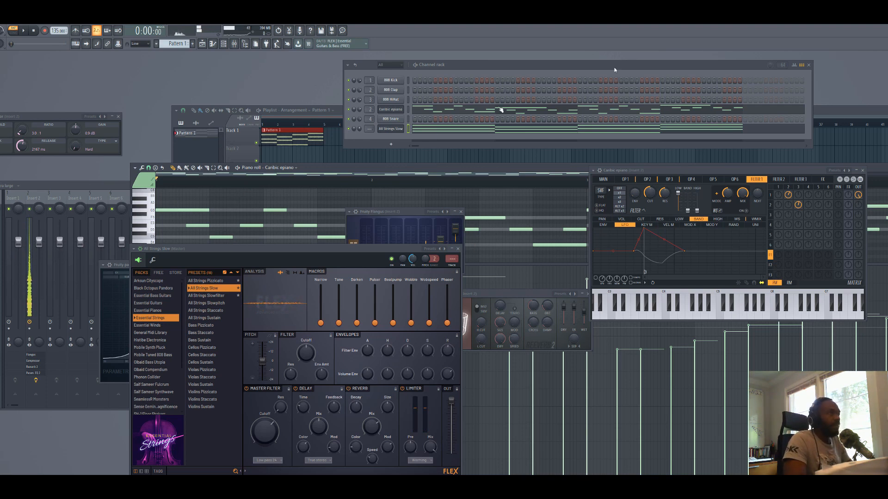
{"action": "left_click", "coordinate": [427, 112]}
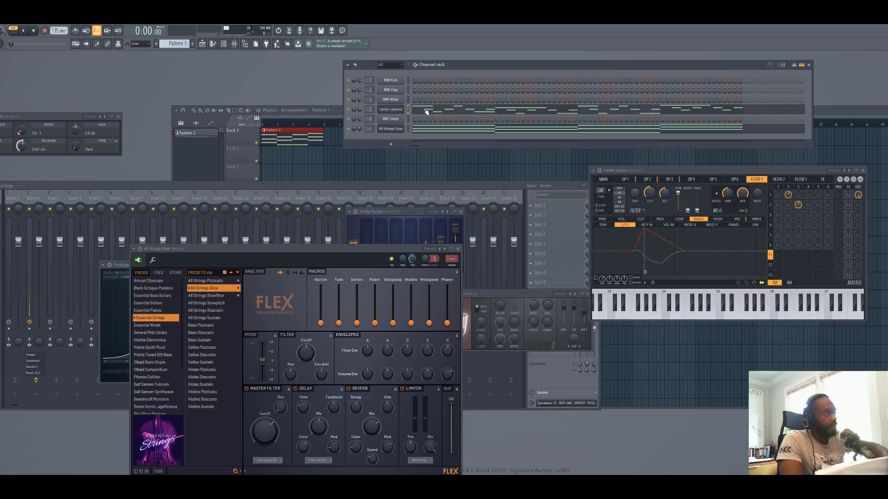
{"action": "left_click", "coordinate": [419, 114]}
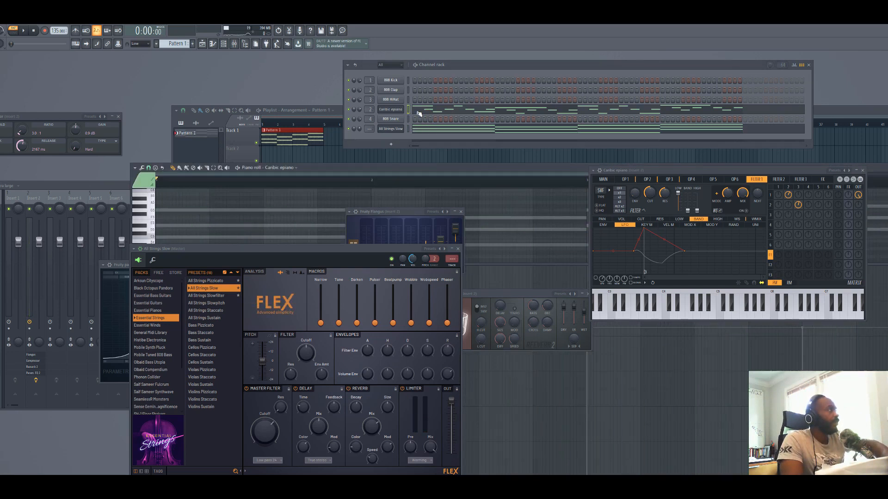
{"action": "key", "text": "Delete"}
{"action": "left_click", "coordinate": [418, 130]}
{"action": "key", "text": "Delete"}
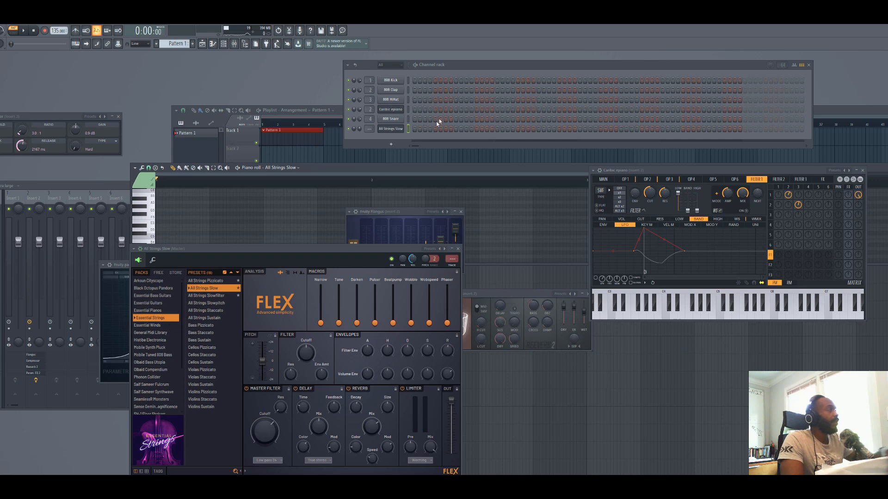
Hide the All Strings Slow instrument, enlarge the piano roll's note area, and move the parametric EQ window off the note grid.
{"action": "left_click", "coordinate": [395, 129]}
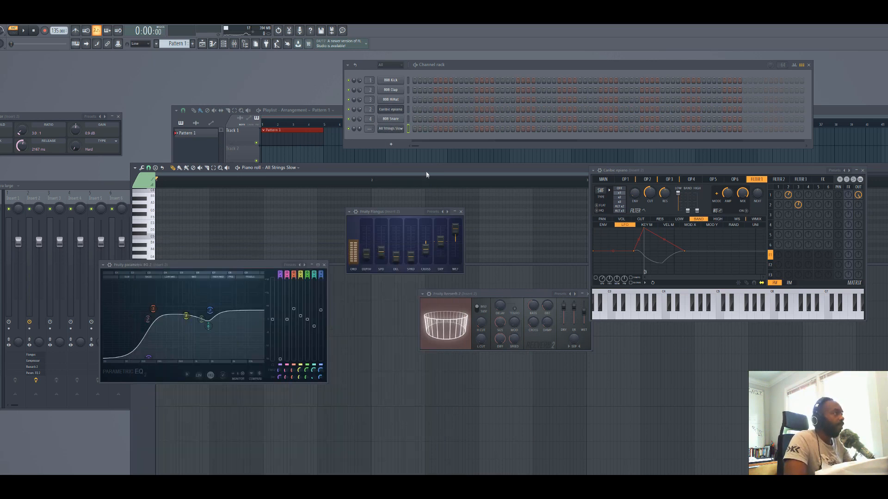
{"action": "left_click_drag", "start_coordinate": [425, 172], "coordinate": [428, 138]}
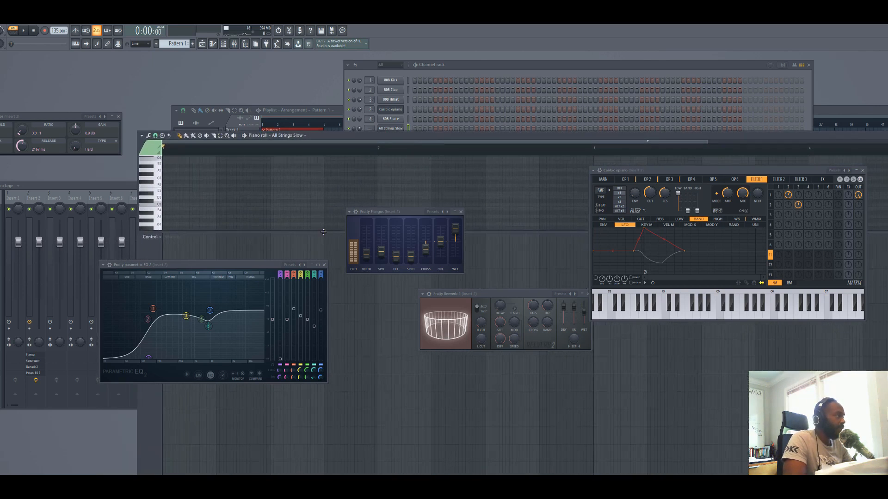
{"action": "left_click_drag", "start_coordinate": [324, 232], "coordinate": [350, 375]}
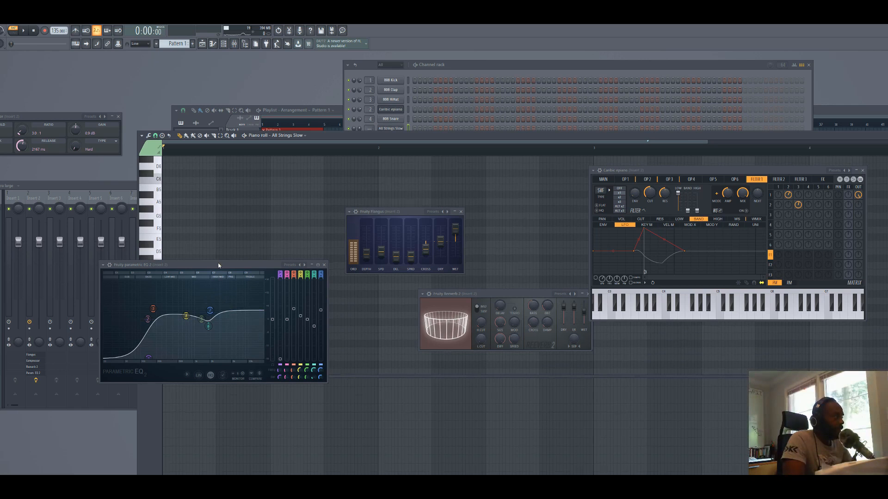
{"action": "left_click_drag", "start_coordinate": [218, 265], "coordinate": [0, 324]}
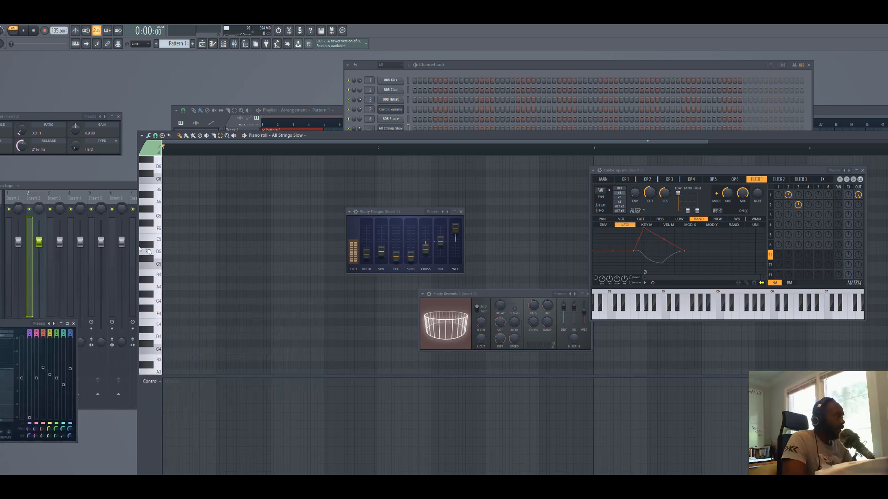
Set the piano roll's scale highlighting to Major.
{"action": "left_click", "coordinate": [144, 136]}
{"action": "mouse_move", "coordinate": [147, 144]}
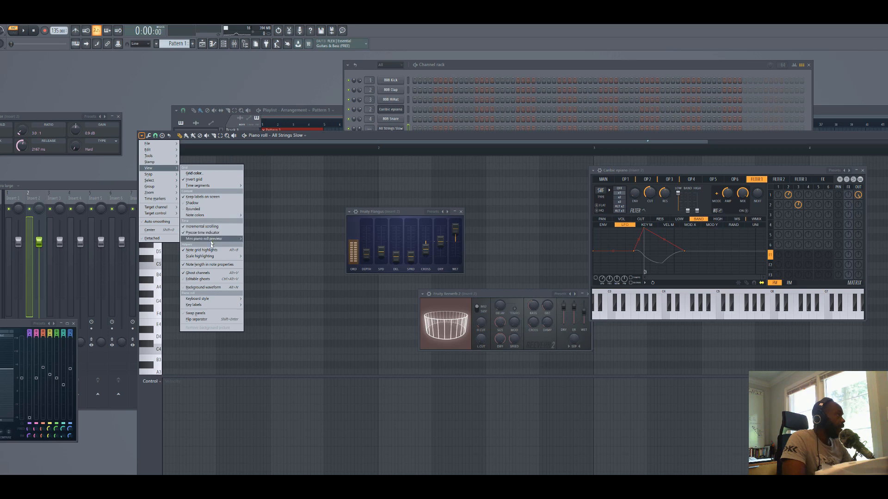
{"action": "mouse_move", "coordinate": [215, 257]}
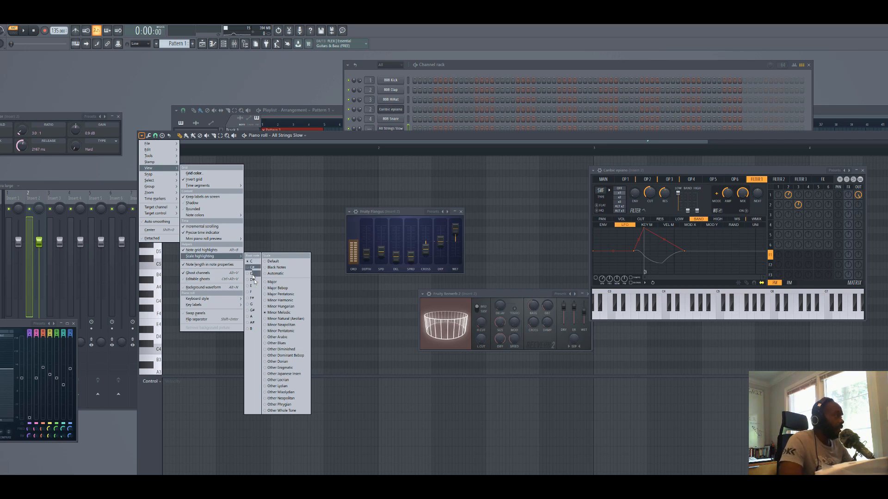
{"action": "left_click", "coordinate": [271, 283]}
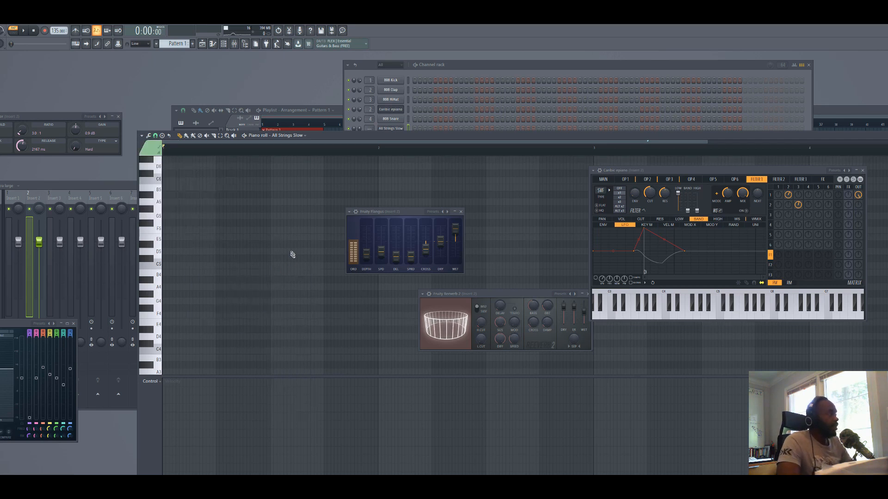
Draw a four-note chord of G4, B4, D5 and F5 across bar 1 and copy it higher into bar 2, starting on D5.
{"action": "left_click", "coordinate": [278, 230]}
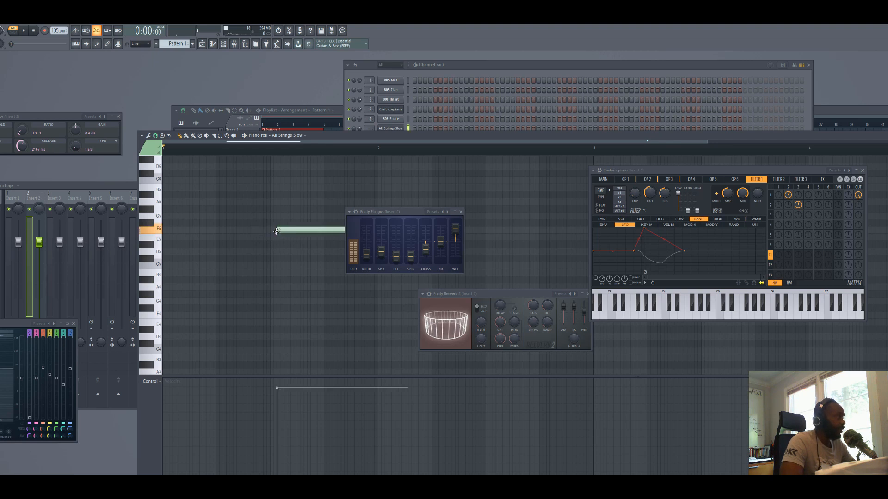
{"action": "left_click_drag", "start_coordinate": [274, 230], "coordinate": [175, 231]}
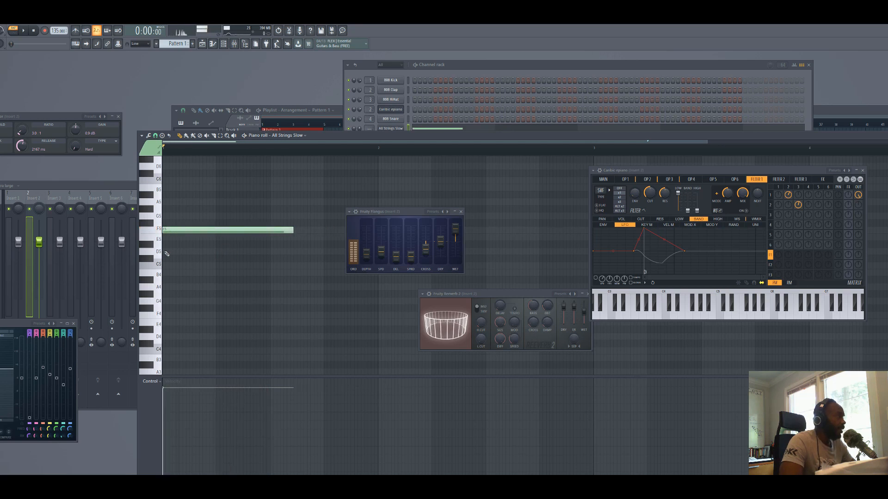
{"action": "left_click", "coordinate": [165, 252]}
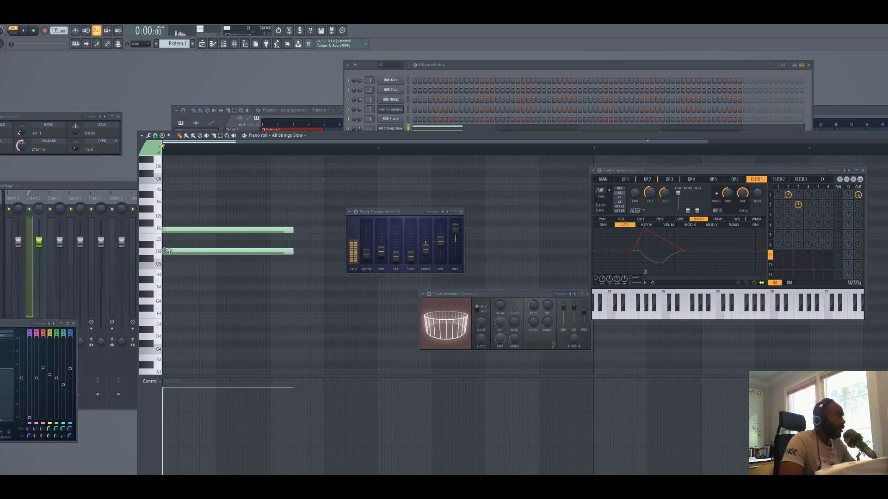
{"action": "left_click", "coordinate": [166, 273]}
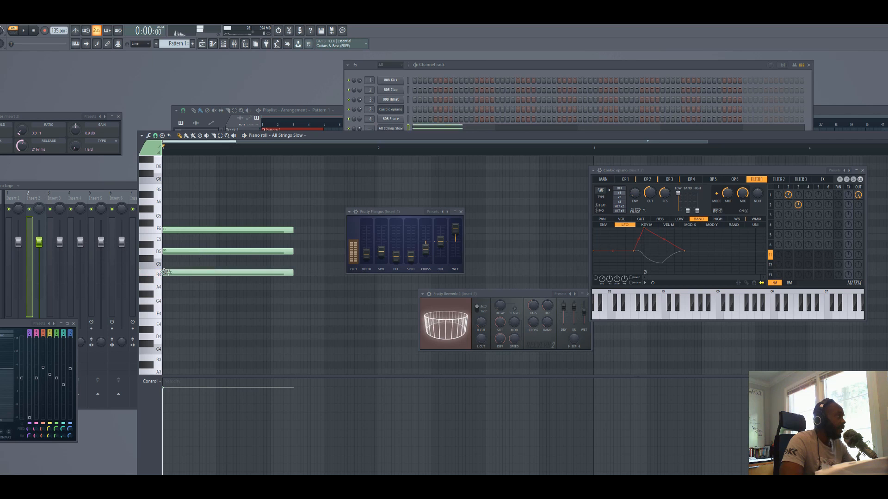
{"action": "left_click", "coordinate": [167, 301]}
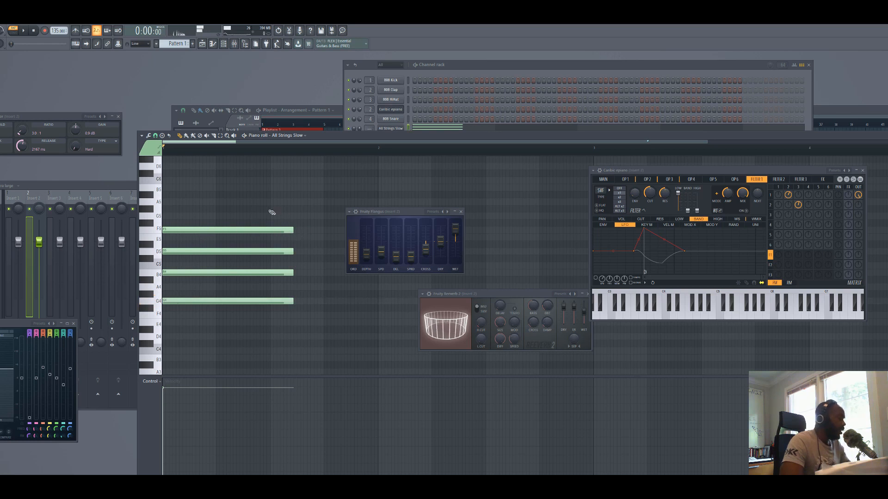
{"action": "mouse_move", "coordinate": [269, 206]}
{"action": "left_mouse_down"}
{"action": "mouse_move", "coordinate": [311, 324]}
{"action": "mouse_move", "coordinate": [302, 303]}
{"action": "mouse_move", "coordinate": [377, 314]}
{"action": "left_mouse_up"}
{"action": "mouse_move", "coordinate": [312, 303]}
{"action": "left_mouse_down", "text": "shift"}
{"action": "mouse_move", "coordinate": [547, 283]}
{"action": "mouse_move", "coordinate": [516, 233]}
{"action": "mouse_move", "coordinate": [513, 253]}
{"action": "mouse_move", "coordinate": [501, 254]}
{"action": "left_mouse_up", "text": "shift"}
Close the Flangus, Reeverb 2 and Caribic epiano windows and move the mixer down to uncover the note grid.
{"action": "left_click", "coordinate": [464, 215]}
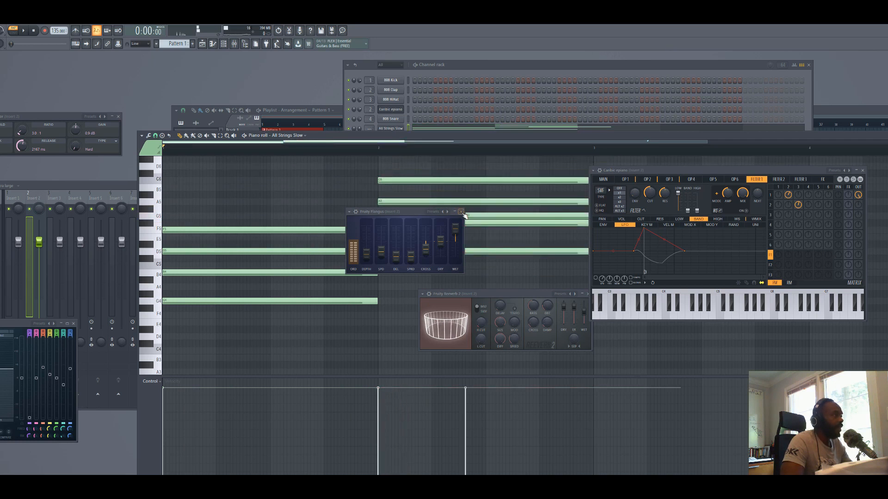
{"action": "left_click", "coordinate": [461, 212]}
{"action": "left_click", "coordinate": [587, 294]}
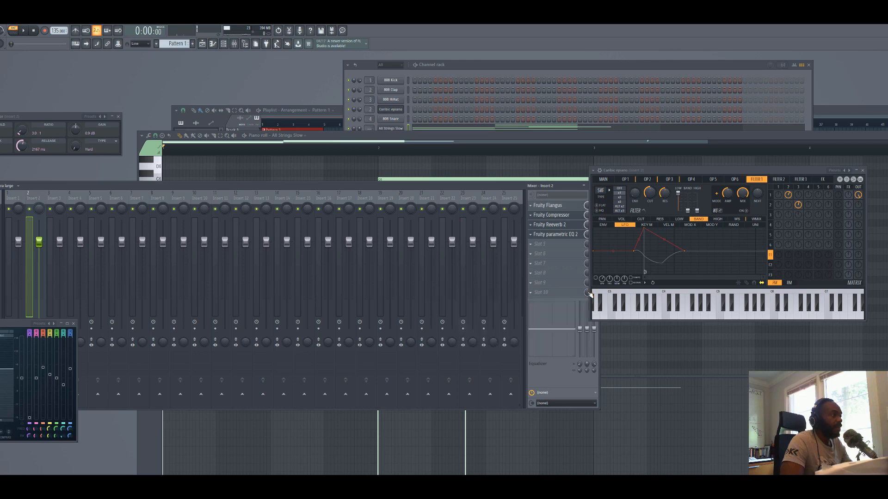
{"action": "left_click", "coordinate": [863, 171]}
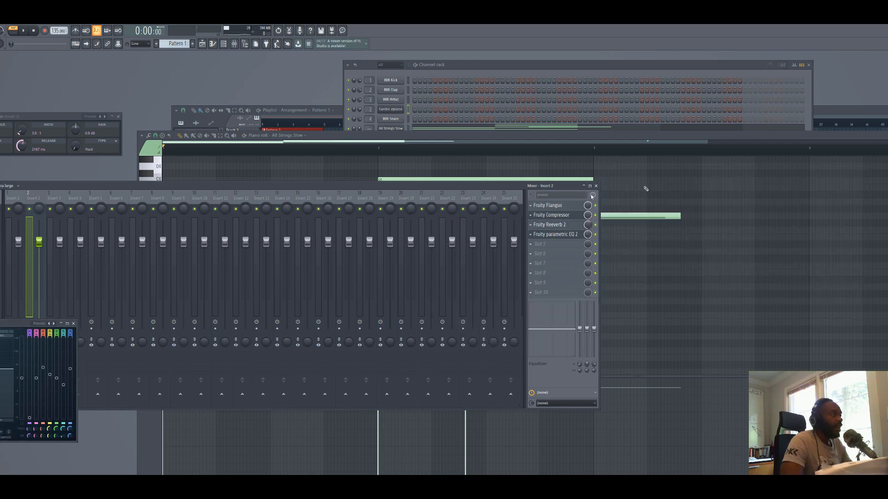
{"action": "left_click_drag", "start_coordinate": [473, 185], "coordinate": [522, 432]}
Remove the stray G5 note, replace the second chord's F#5 with E5, and play both chords.
{"action": "right_click", "coordinate": [570, 216]}
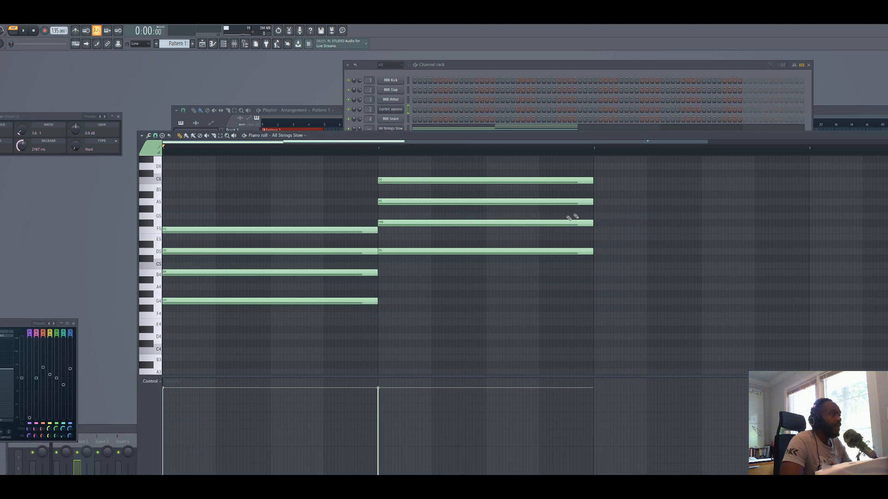
{"action": "right_click", "coordinate": [561, 220]}
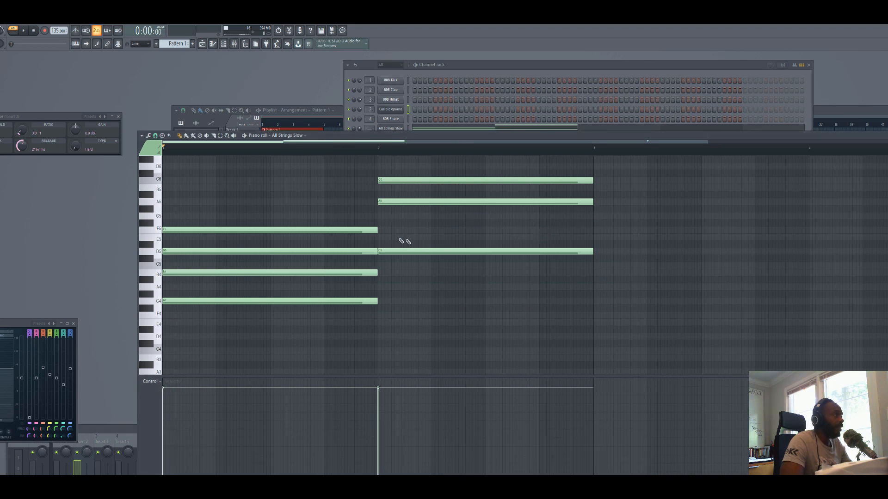
{"action": "left_click", "coordinate": [383, 238]}
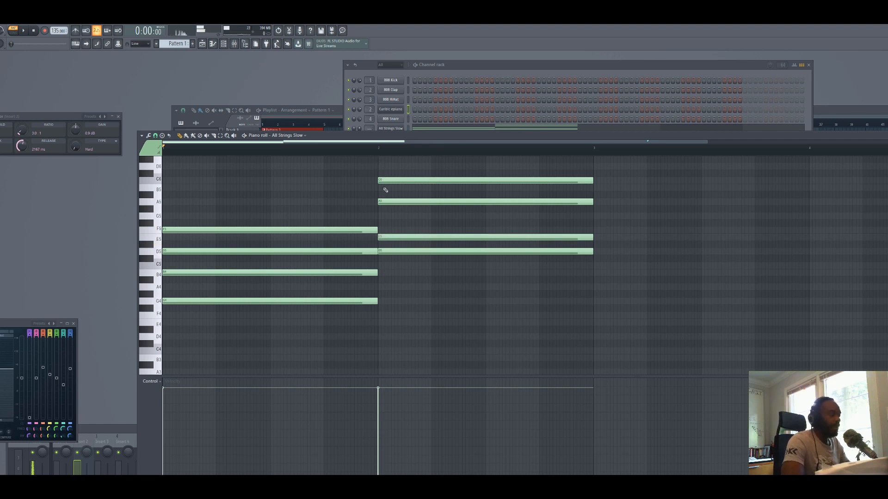
{"action": "key", "text": "space"}
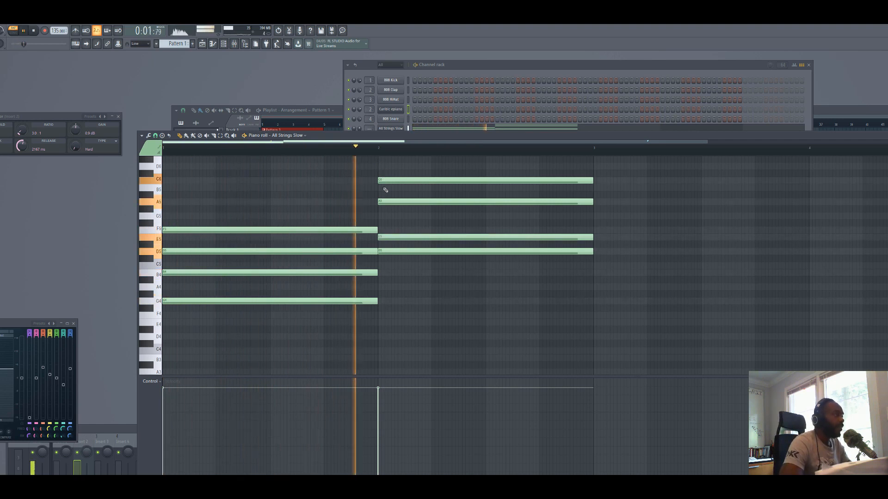
{"action": "key", "text": "space"}
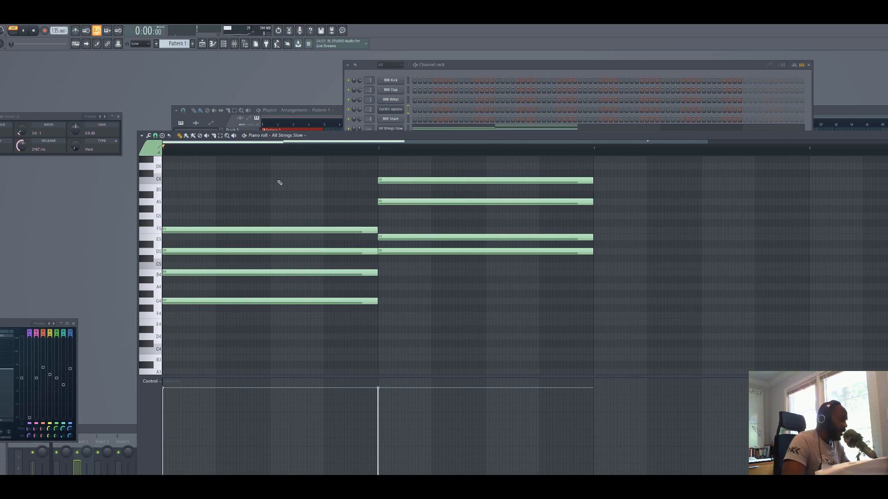
Replace both example chords with the original chord progression from the clipboard in the All Strings Slow channel and play it back.
{"action": "left_click_drag", "start_coordinate": [273, 172], "coordinate": [456, 350]}
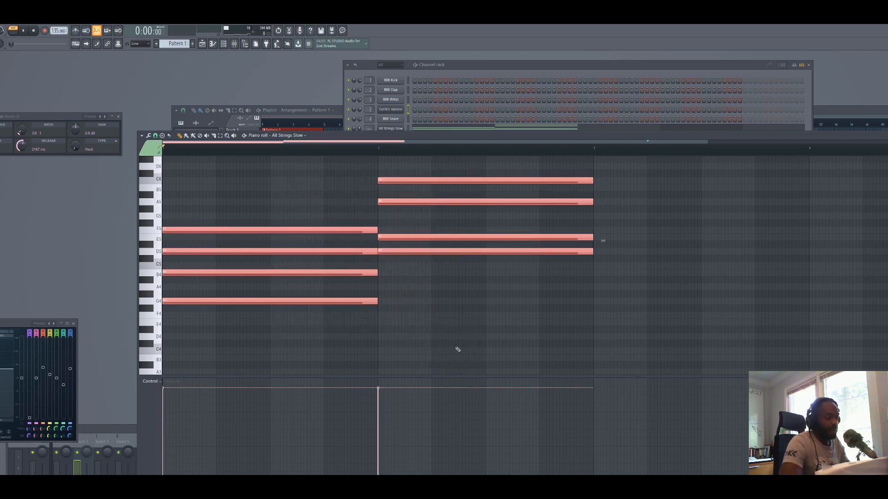
{"action": "key", "text": "Delete"}
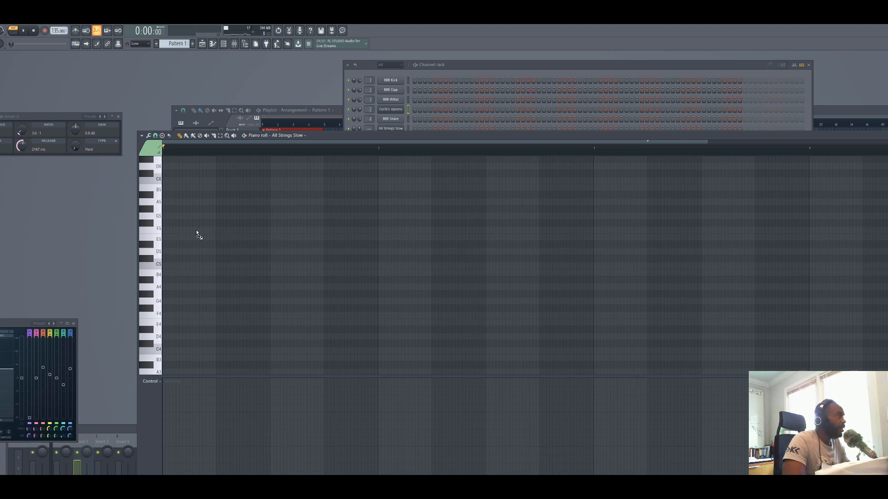
{"action": "left_click", "coordinate": [407, 128]}
{"action": "key", "text": "ctrl+v"}
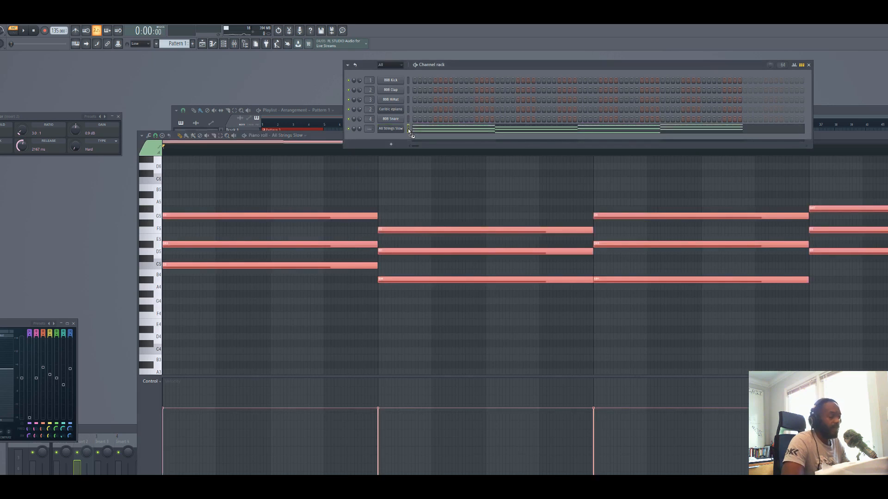
{"action": "key", "text": "space"}
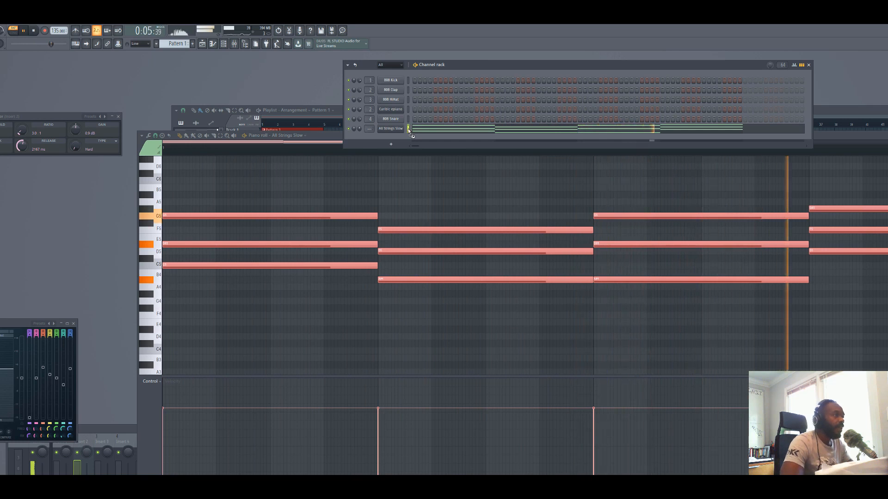
{"action": "key", "text": "space"}
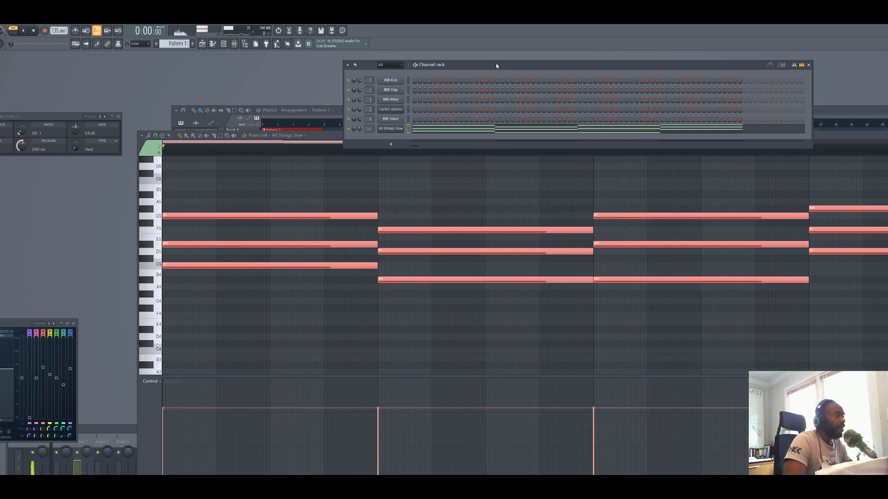
Reposition the channel rack, open the Caribic epiano channel's piano roll, and move its instrument window clear of the note grid.
{"action": "left_click_drag", "start_coordinate": [495, 64], "coordinate": [403, 70]}
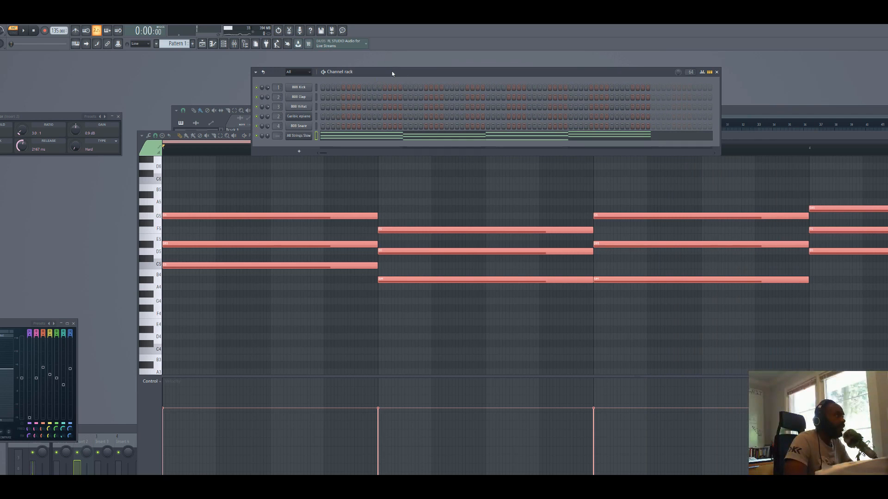
{"action": "left_click_drag", "start_coordinate": [392, 71], "coordinate": [410, 74]}
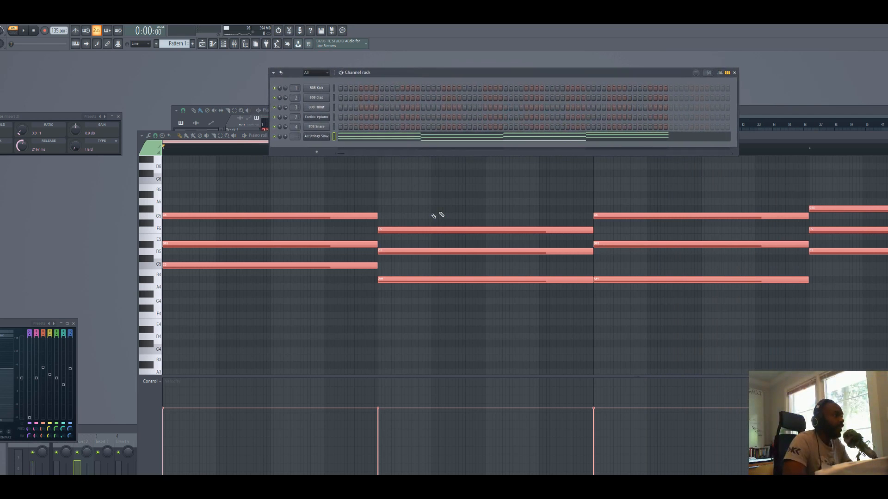
{"action": "left_click", "coordinate": [316, 117]}
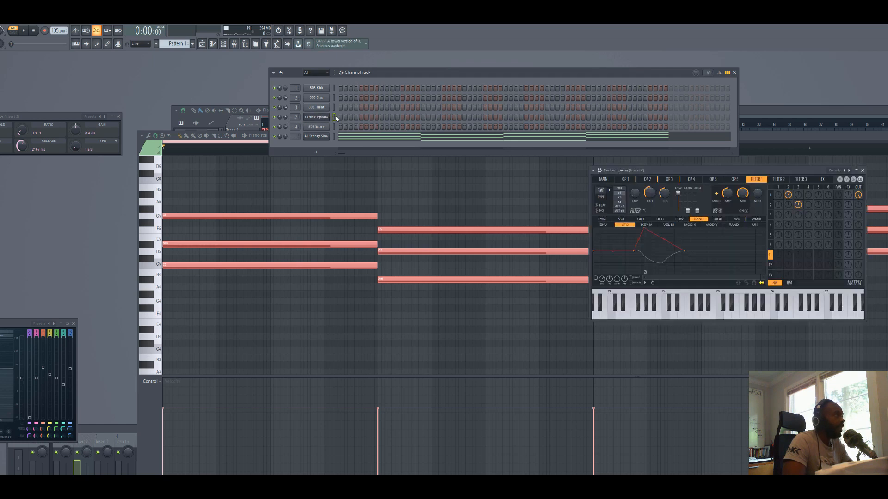
{"action": "right_click", "coordinate": [335, 118]}
{"action": "right_click", "coordinate": [327, 117]}
{"action": "left_click", "coordinate": [349, 117]}
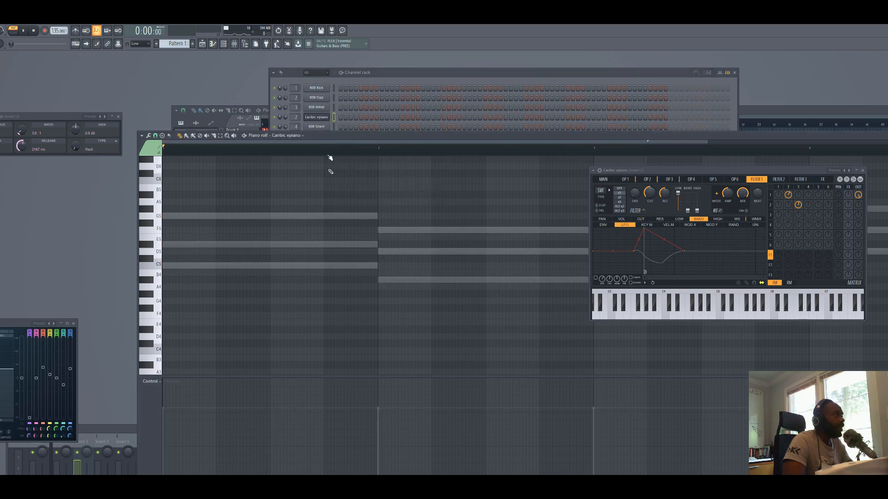
{"action": "left_click_drag", "start_coordinate": [674, 171], "coordinate": [23, 335]}
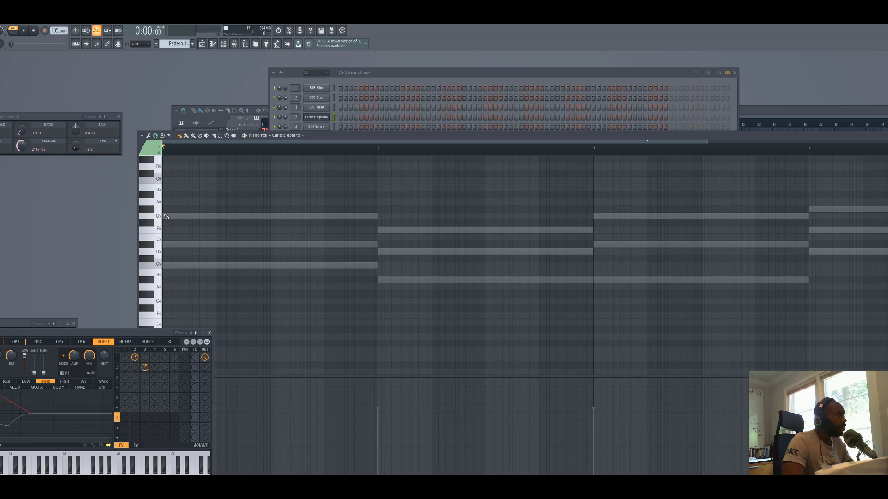
Place a G5 note at the start of the first bar and shorten it to slightly less than half a beat.
{"action": "left_click", "coordinate": [166, 217]}
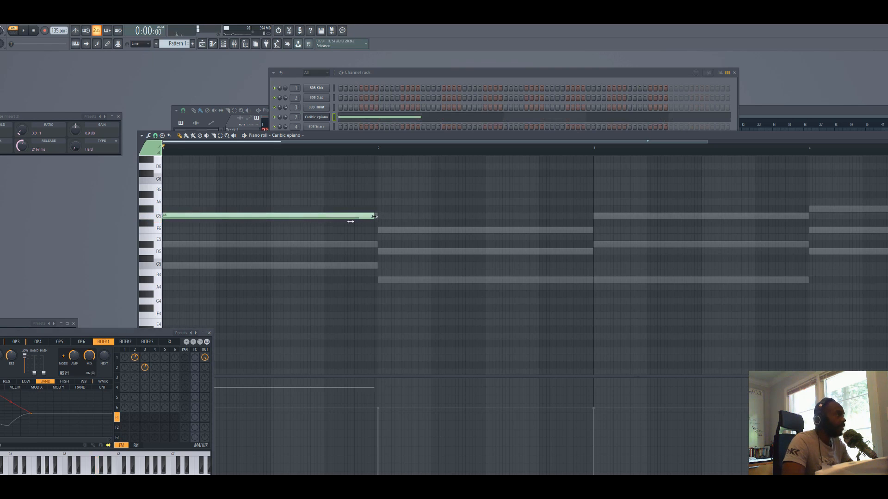
{"action": "left_click_drag", "start_coordinate": [350, 222], "coordinate": [190, 217]}
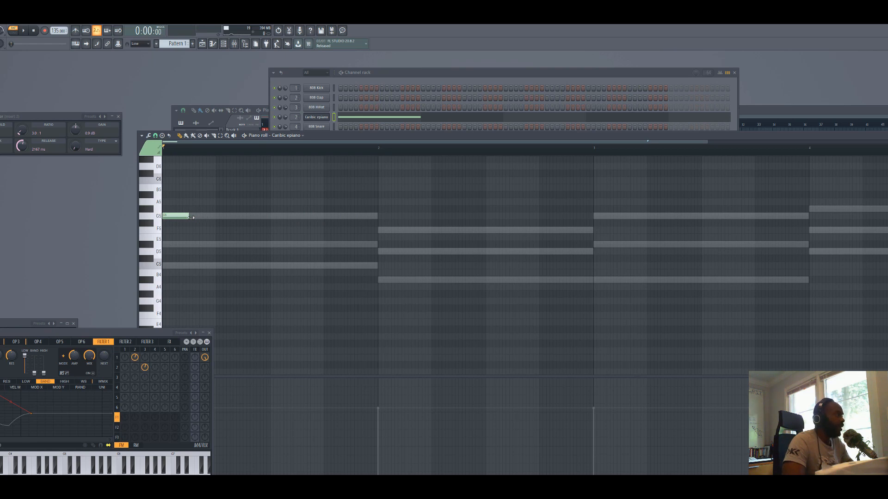
{"action": "mouse_move", "coordinate": [199, 217]}
{"action": "left_mouse_down"}
{"action": "mouse_move", "coordinate": [216, 215]}
{"action": "mouse_move", "coordinate": [188, 216]}
{"action": "left_mouse_up"}
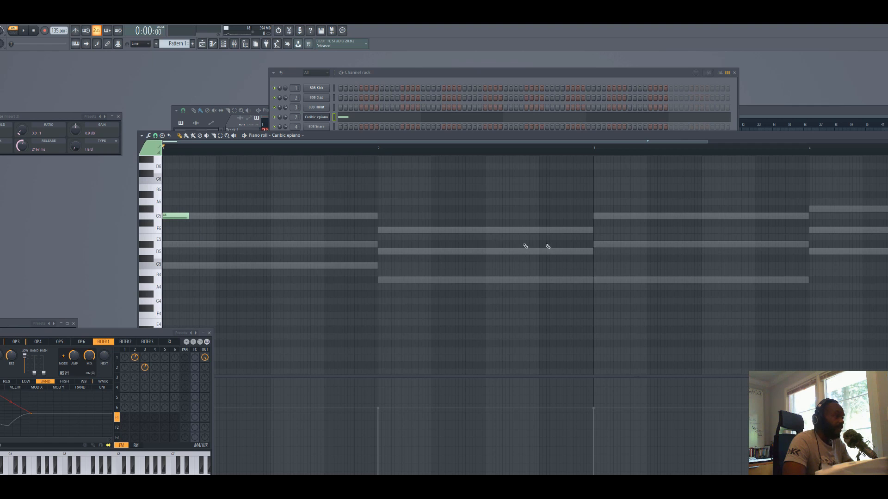
{"action": "left_click_drag", "start_coordinate": [656, 134], "coordinate": [598, 134]}
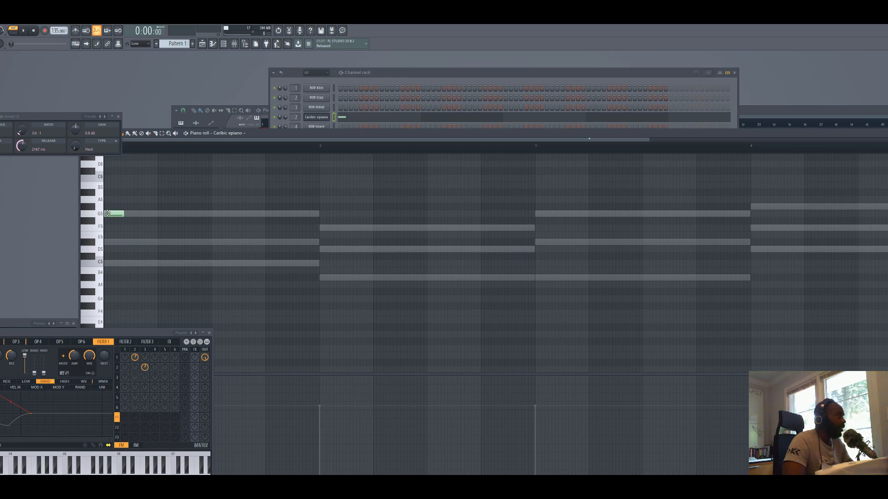
Complete the first bar's melody with short D#5, C5, D#5, G5, D#5, C5 and D#5 notes on the ghost chord tones.
{"action": "left_click", "coordinate": [139, 241]}
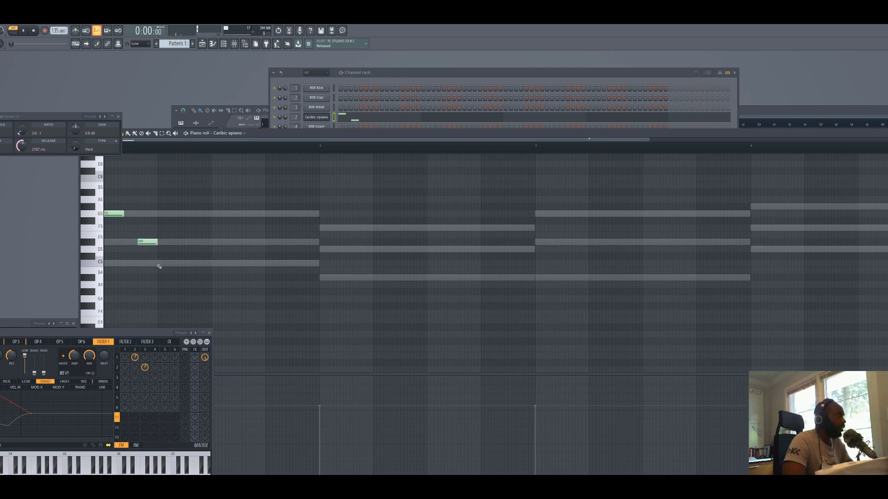
{"action": "left_click", "coordinate": [160, 264]}
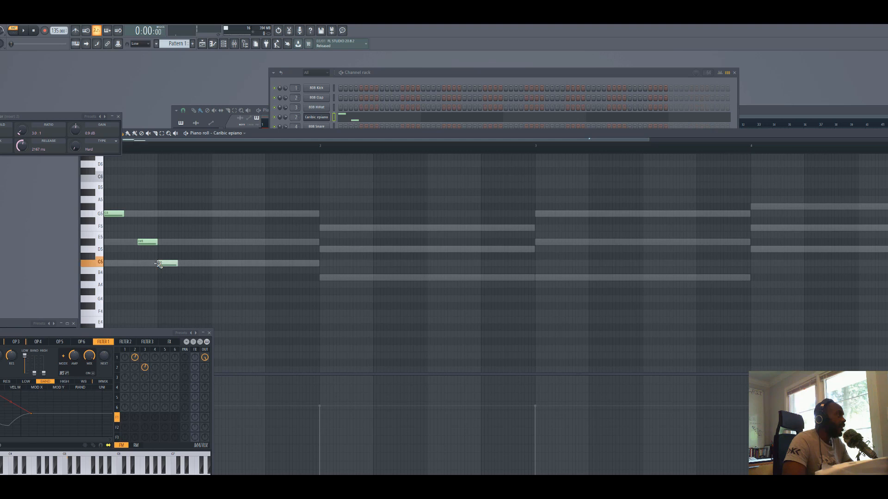
{"action": "left_click", "coordinate": [194, 242]}
{"action": "left_click", "coordinate": [217, 214]}
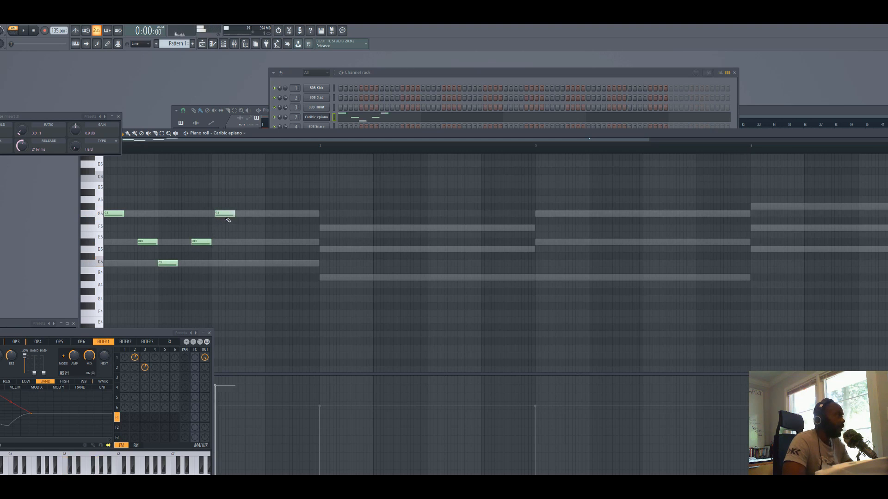
{"action": "left_click_drag", "start_coordinate": [226, 214], "coordinate": [223, 215]}
{"action": "left_click", "coordinate": [252, 243]}
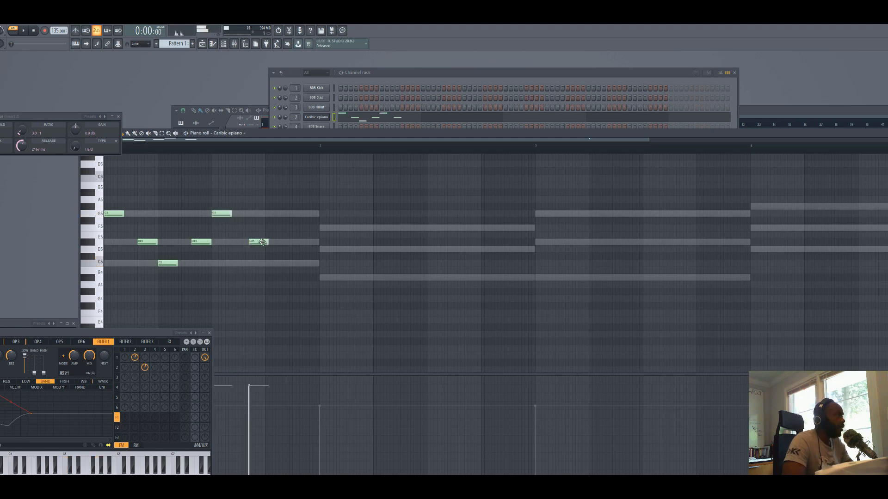
{"action": "left_click", "coordinate": [268, 264]}
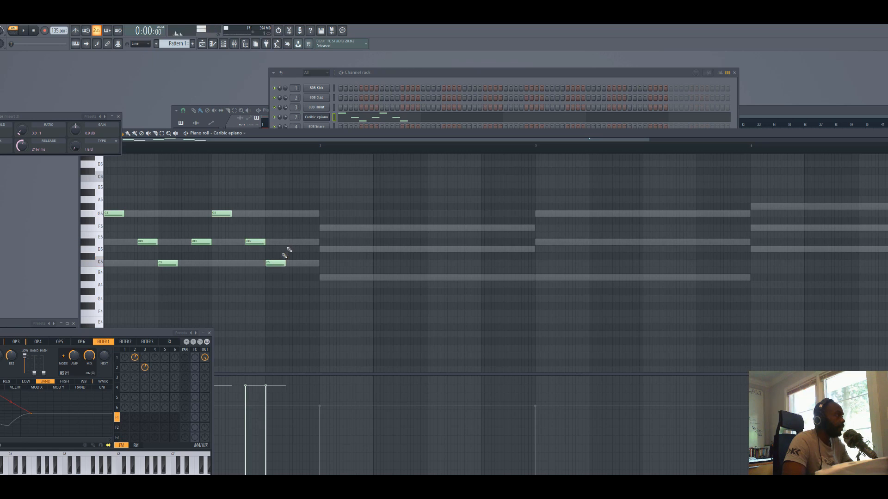
{"action": "left_click", "coordinate": [314, 242]}
{"action": "left_click_drag", "start_coordinate": [316, 242], "coordinate": [305, 244]}
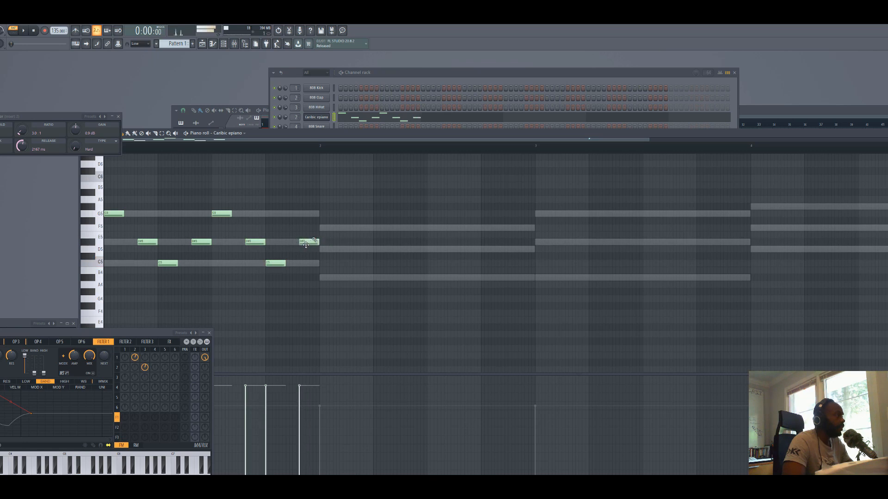
Fill the second bar with short F5, D5, A#4 and D5 notes, played twice in the first bar's rhythm.
{"action": "left_click", "coordinate": [323, 228]}
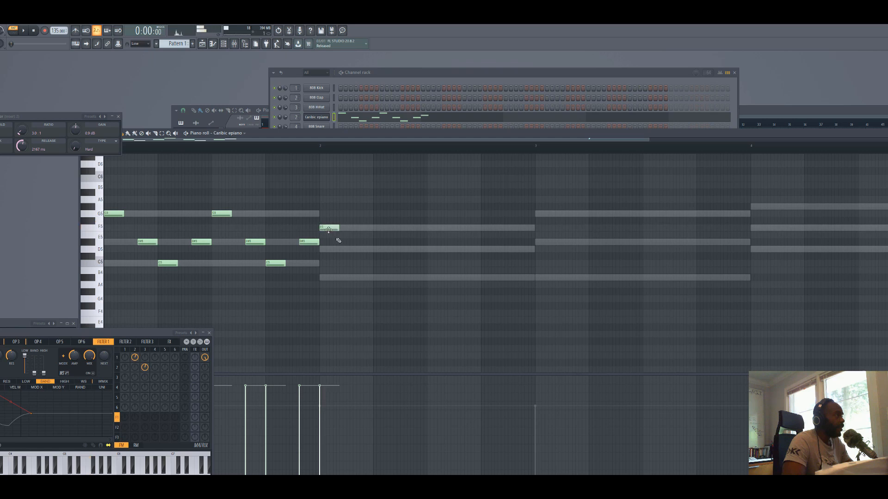
{"action": "left_click", "coordinate": [365, 252]}
{"action": "left_click_drag", "start_coordinate": [364, 250], "coordinate": [360, 250]}
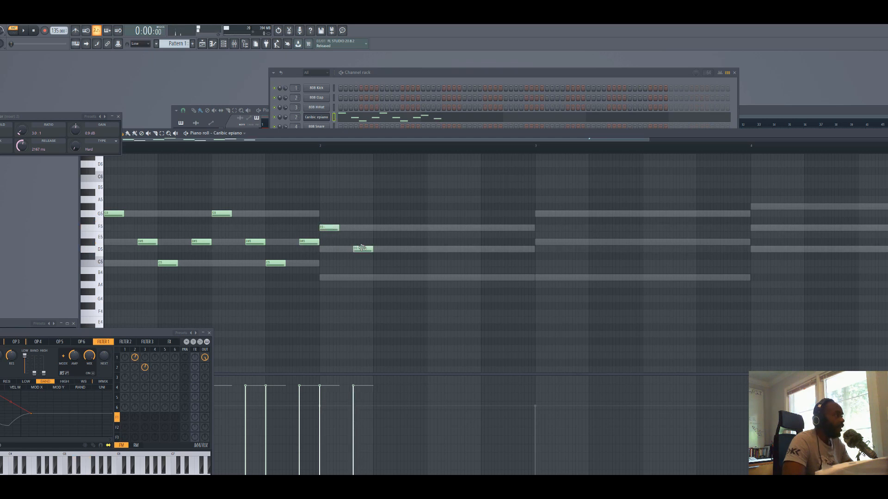
{"action": "left_click", "coordinate": [375, 279]}
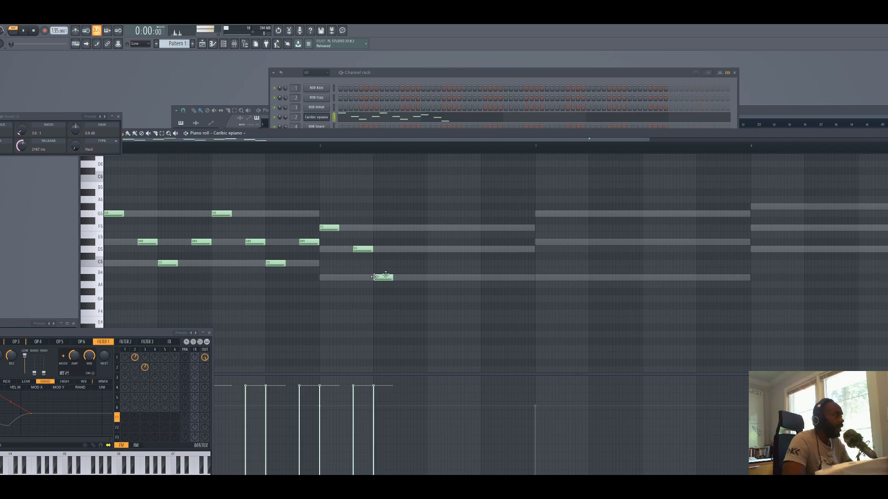
{"action": "left_click", "coordinate": [417, 250]}
{"action": "left_click_drag", "start_coordinate": [425, 250], "coordinate": [421, 249]}
{"action": "left_click", "coordinate": [429, 229]}
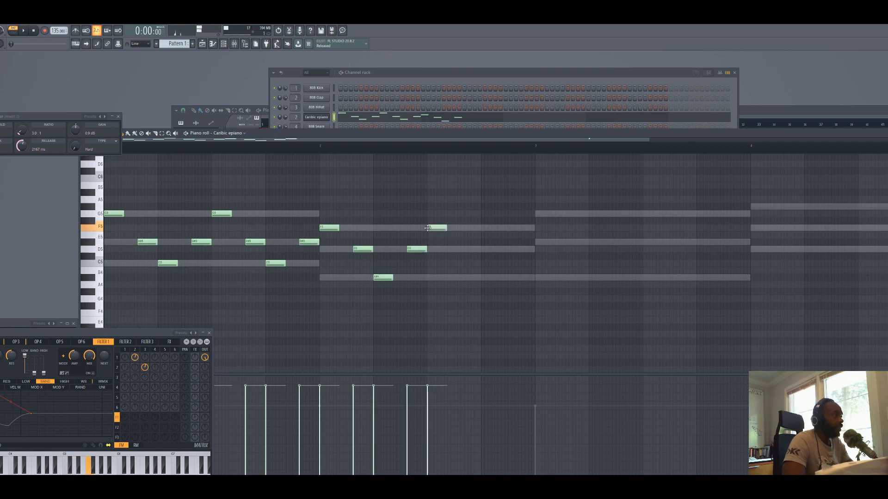
{"action": "left_click", "coordinate": [467, 250]}
{"action": "left_click_drag", "start_coordinate": [471, 249], "coordinate": [469, 248]}
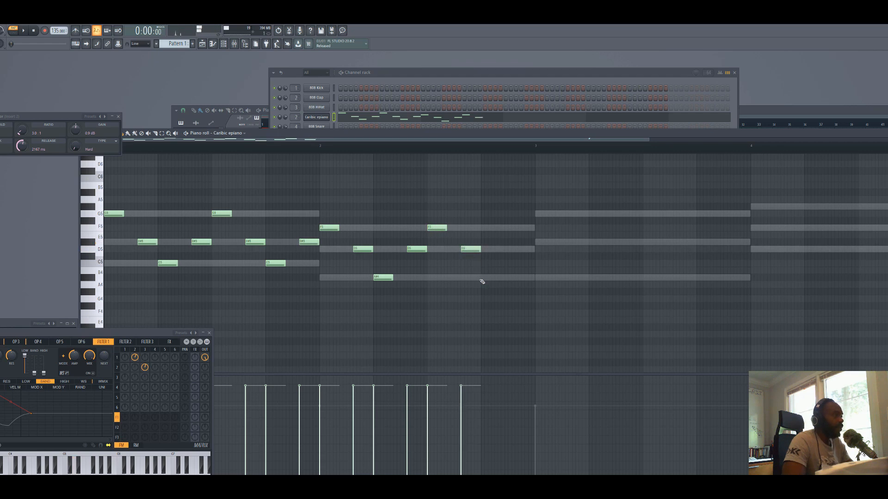
{"action": "left_click", "coordinate": [482, 277]}
{"action": "left_click", "coordinate": [523, 250]}
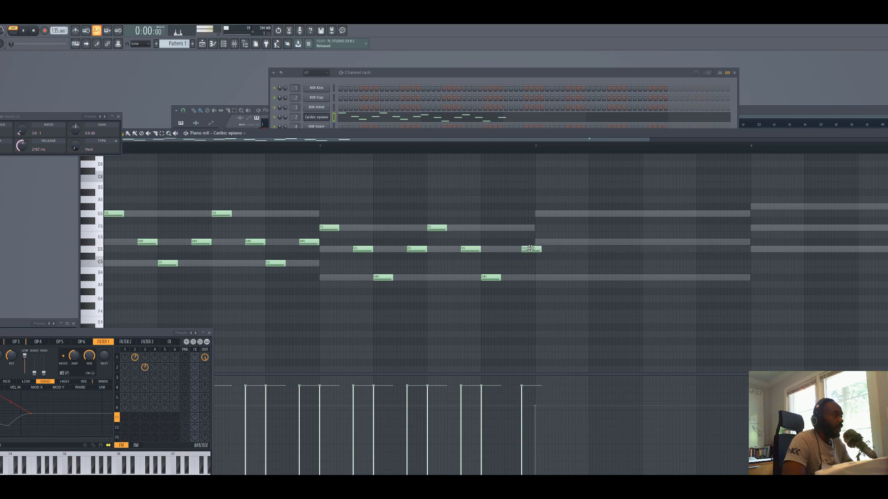
{"action": "left_click_drag", "start_coordinate": [531, 249], "coordinate": [526, 249]}
Fill the third bar with short G5, D#5, A#4 and D#5 notes, played twice in the same rhythm.
{"action": "left_click", "coordinate": [540, 214]}
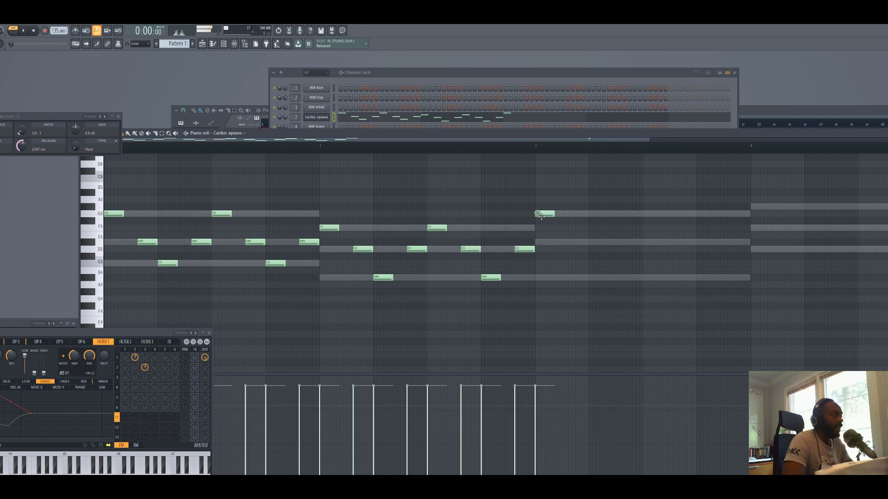
{"action": "left_click", "coordinate": [571, 242]}
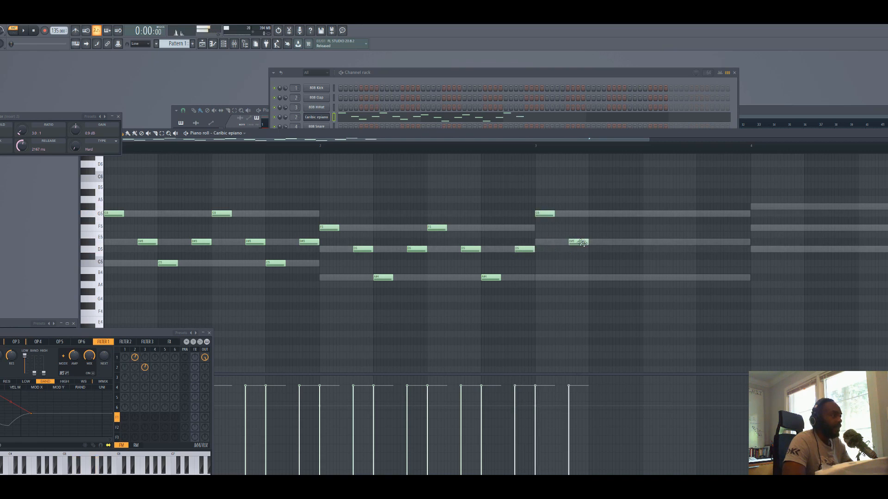
{"action": "left_click", "coordinate": [593, 279]}
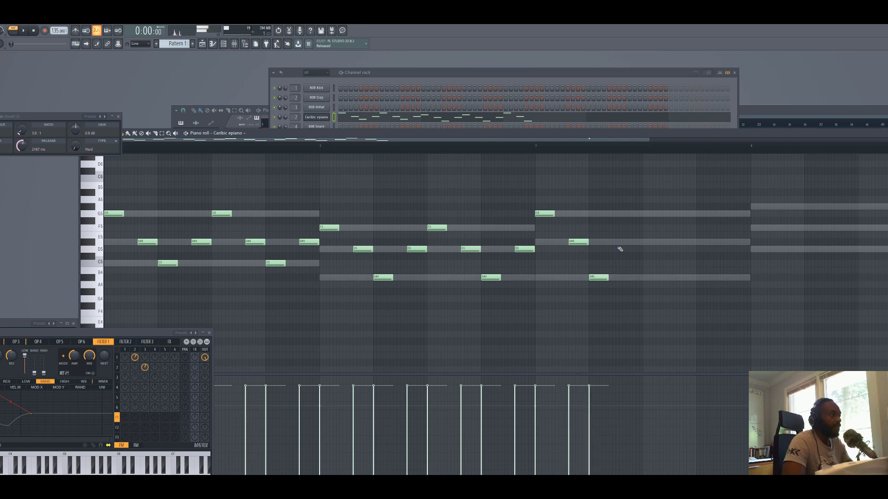
{"action": "left_click", "coordinate": [632, 242]}
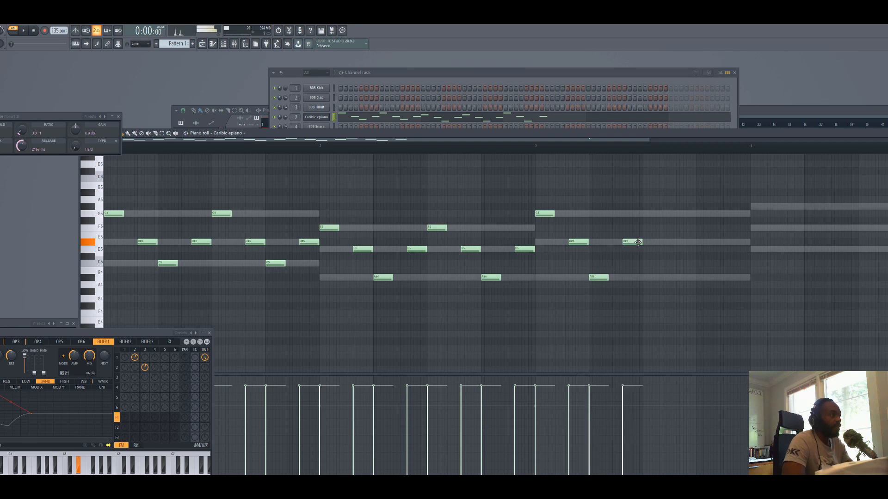
{"action": "left_click", "coordinate": [647, 214]}
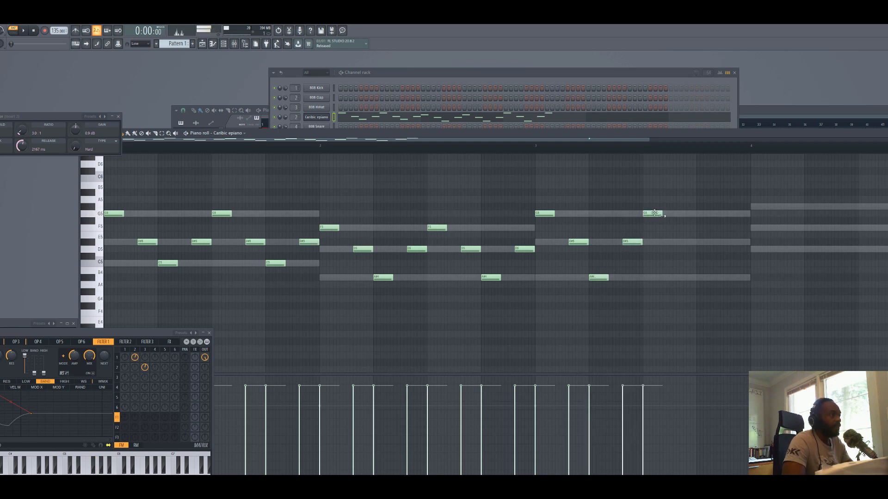
{"action": "left_click", "coordinate": [684, 242]}
{"action": "left_click_drag", "start_coordinate": [684, 245], "coordinate": [688, 245]}
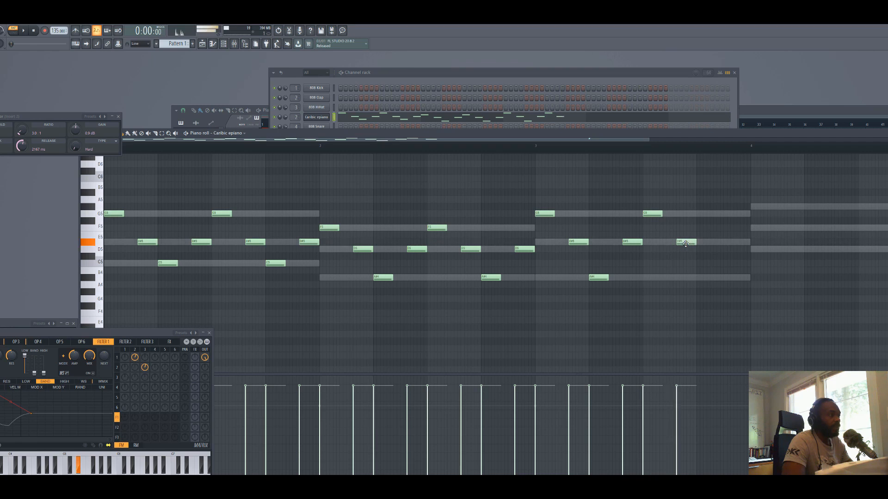
{"action": "left_click", "coordinate": [697, 278]}
{"action": "left_click", "coordinate": [731, 243]}
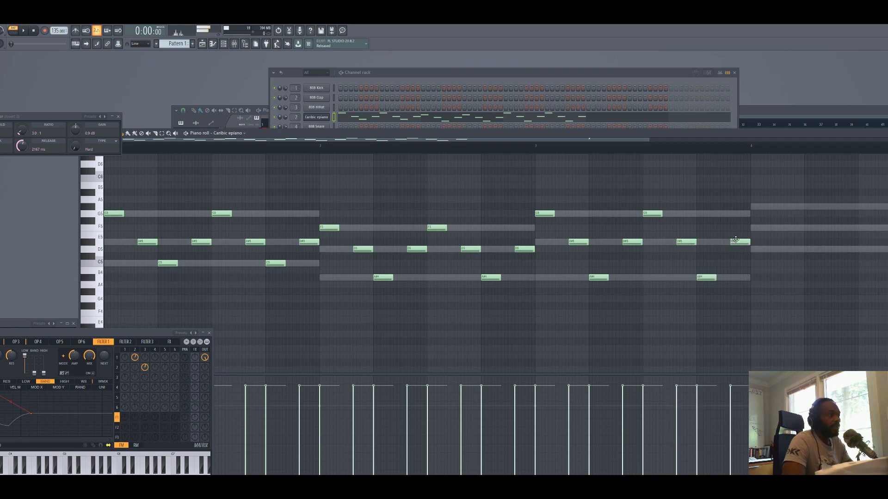
Fill the fourth bar with the repeating G#5, F5, D5, F5 pattern of short notes in the same rhythm.
{"action": "left_click", "coordinate": [751, 207]}
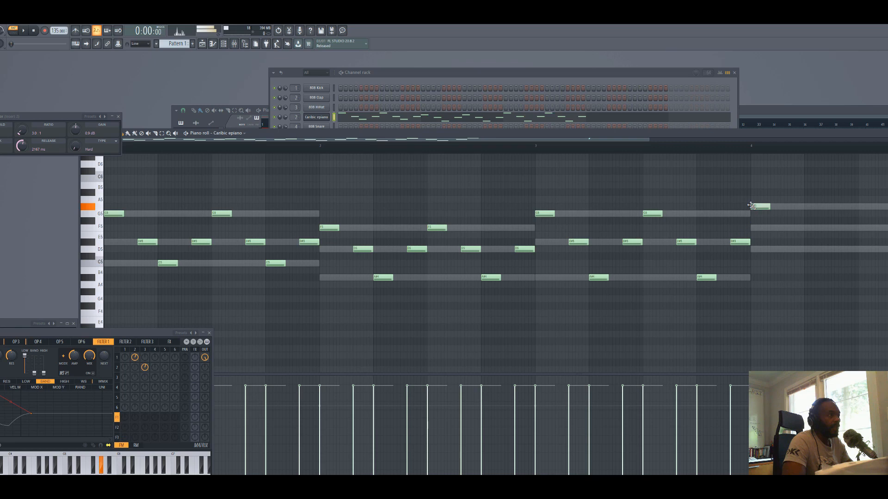
{"action": "left_click", "coordinate": [784, 229]}
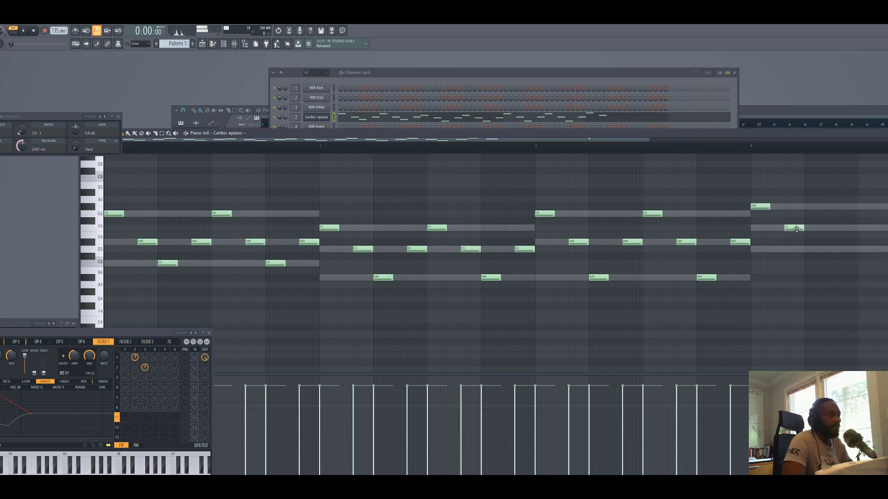
{"action": "left_click", "coordinate": [806, 249]}
{"action": "left_click", "coordinate": [839, 228]}
{"action": "left_click", "coordinate": [858, 207]}
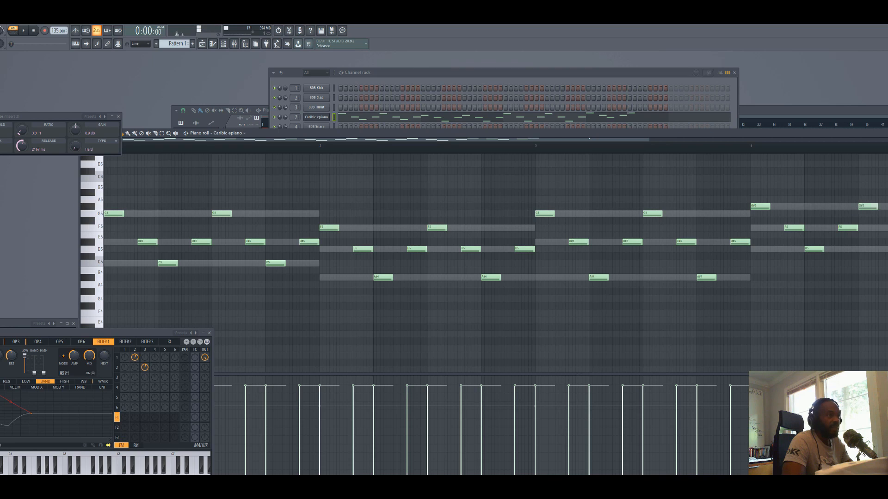
{"action": "left_click", "coordinate": [887, 228]}
{"action": "left_click", "coordinate": [887, 228]}
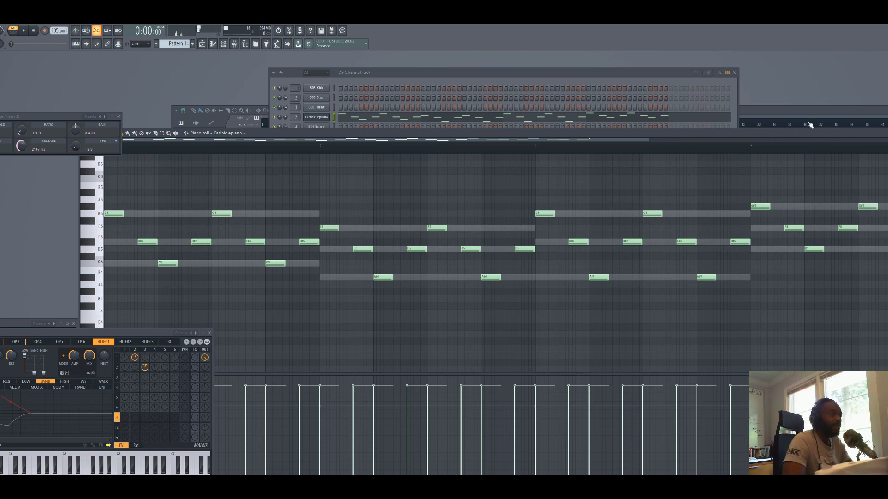
Extend the piano roll upward over the channel rack and play back the four-bar melody.
{"action": "left_click_drag", "start_coordinate": [775, 128], "coordinate": [769, 69]}
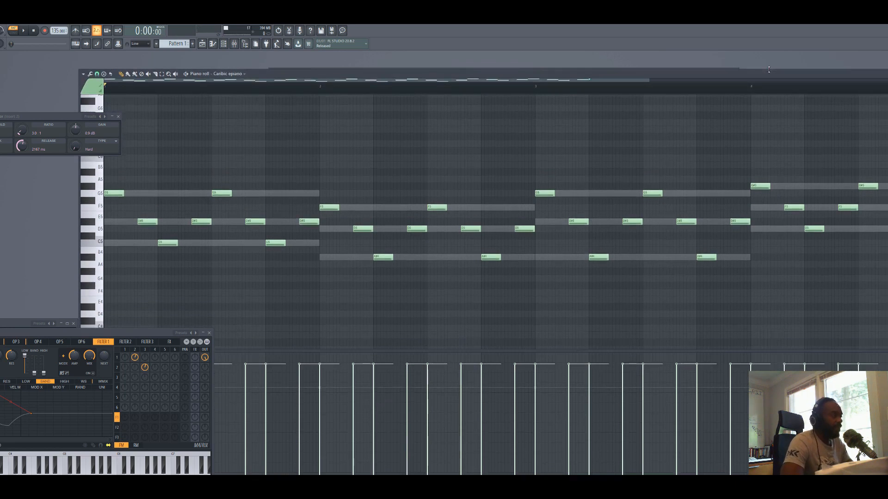
{"action": "key", "text": "space"}
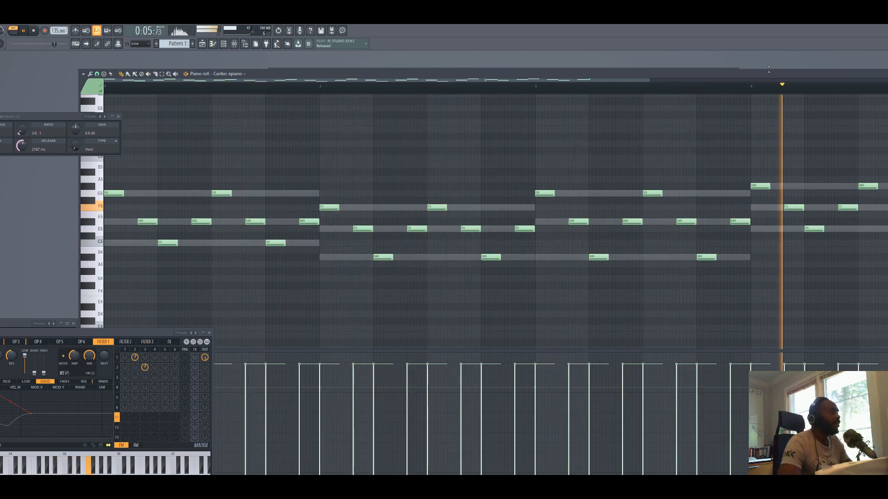
{"action": "key", "text": "space"}
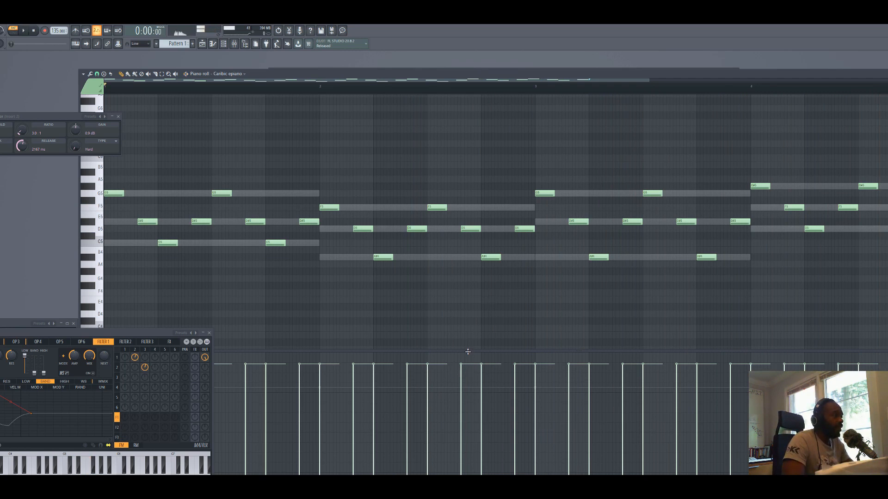
Enlarge the Velocity lane and shape the melody's velocities into a wave, softening the first dip and raising the peaks in bars 2 and 3.
{"action": "left_click_drag", "start_coordinate": [468, 352], "coordinate": [481, 227]}
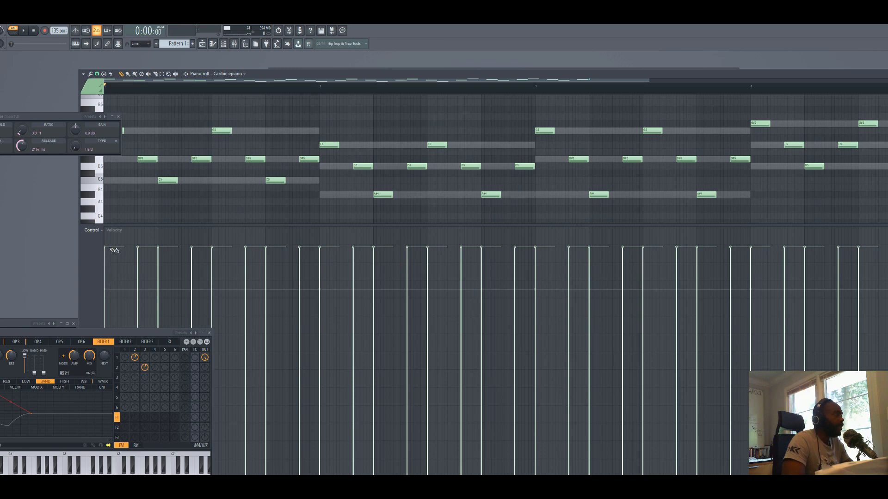
{"action": "mouse_move", "coordinate": [108, 249]}
{"action": "left_mouse_down"}
{"action": "mouse_move", "coordinate": [196, 313]}
{"action": "mouse_move", "coordinate": [248, 325]}
{"action": "mouse_move", "coordinate": [383, 263]}
{"action": "mouse_move", "coordinate": [574, 334]}
{"action": "mouse_move", "coordinate": [752, 255]}
{"action": "mouse_move", "coordinate": [862, 299]}
{"action": "left_mouse_up"}
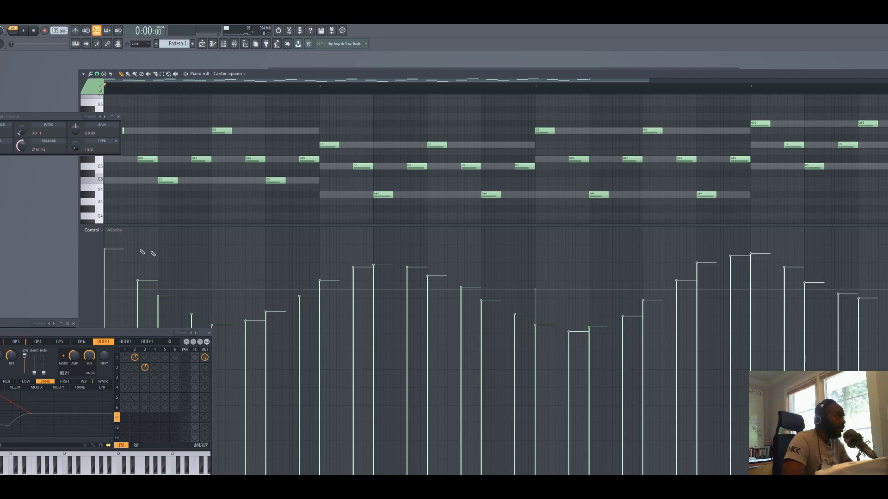
{"action": "mouse_move", "coordinate": [122, 254]}
{"action": "left_mouse_down"}
{"action": "mouse_move", "coordinate": [258, 307]}
{"action": "mouse_move", "coordinate": [301, 294]}
{"action": "left_mouse_up"}
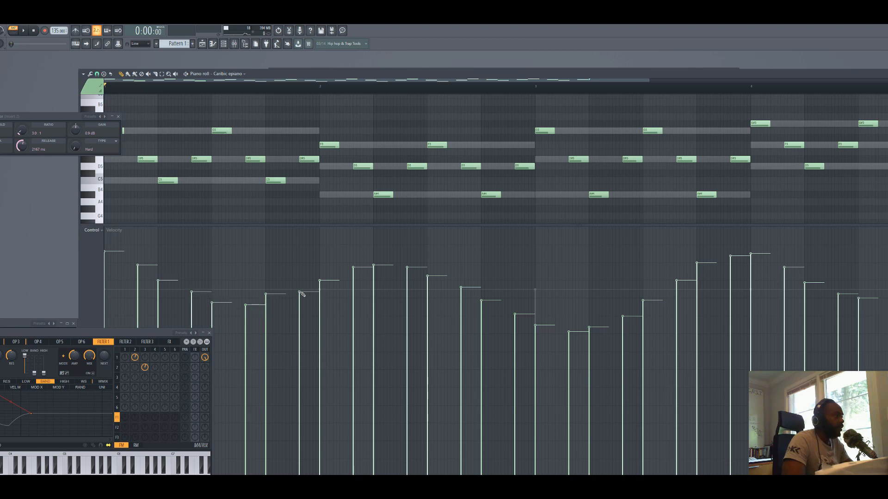
{"action": "left_click", "coordinate": [381, 250]}
{"action": "left_click", "coordinate": [407, 245]}
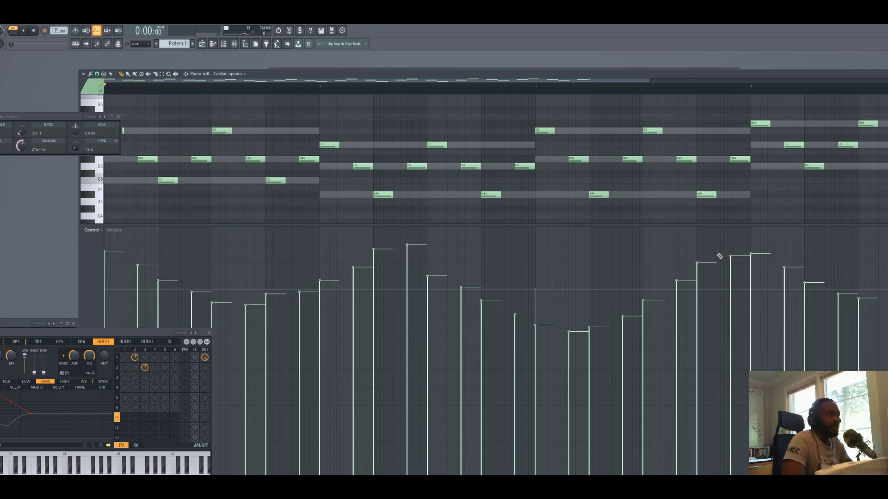
{"action": "left_click_drag", "start_coordinate": [720, 256], "coordinate": [770, 253]}
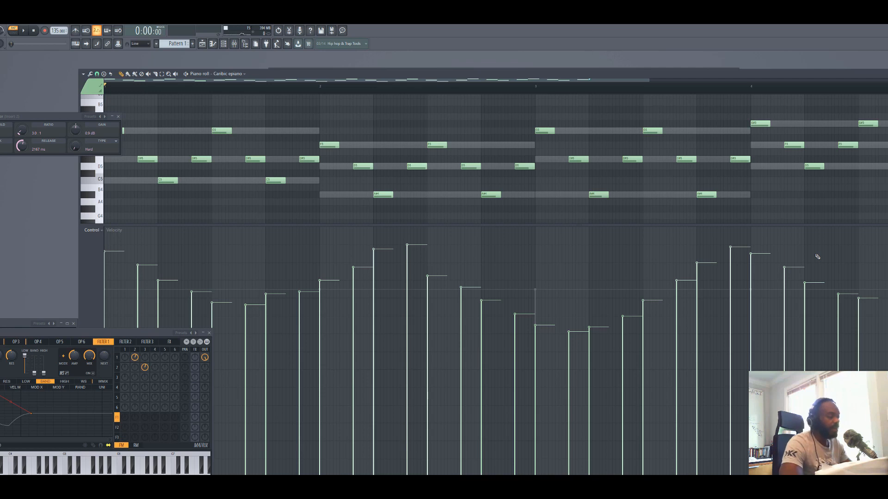
Play back the four-bar melody with its reshaped velocities.
{"action": "key", "text": "space"}
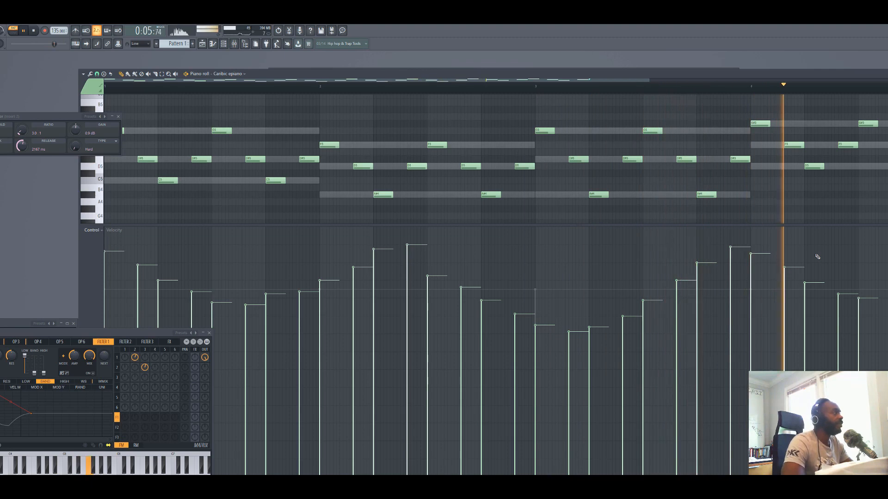
{"action": "key", "text": "space"}
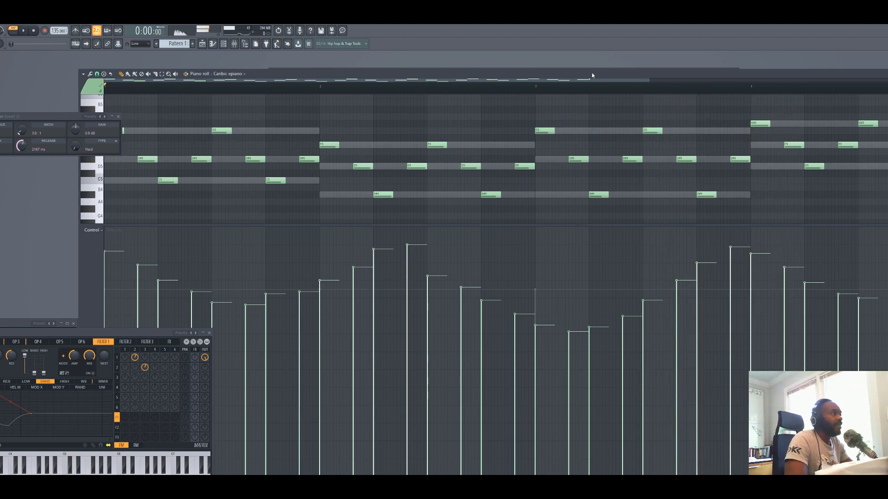
Move the compressor window clear of the piano roll's start and quick quantize the melody notes.
{"action": "left_click_drag", "start_coordinate": [592, 76], "coordinate": [621, 152]}
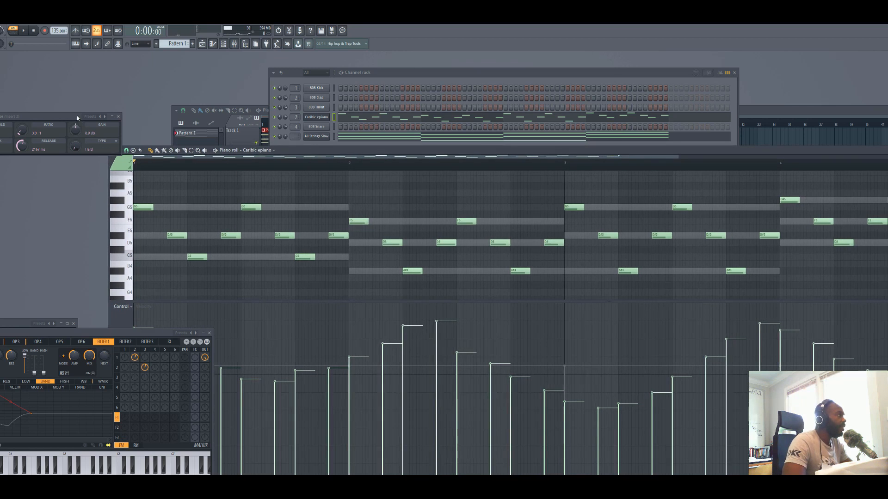
{"action": "left_click_drag", "start_coordinate": [77, 115], "coordinate": [84, 74]}
{"action": "left_click", "coordinate": [119, 150]}
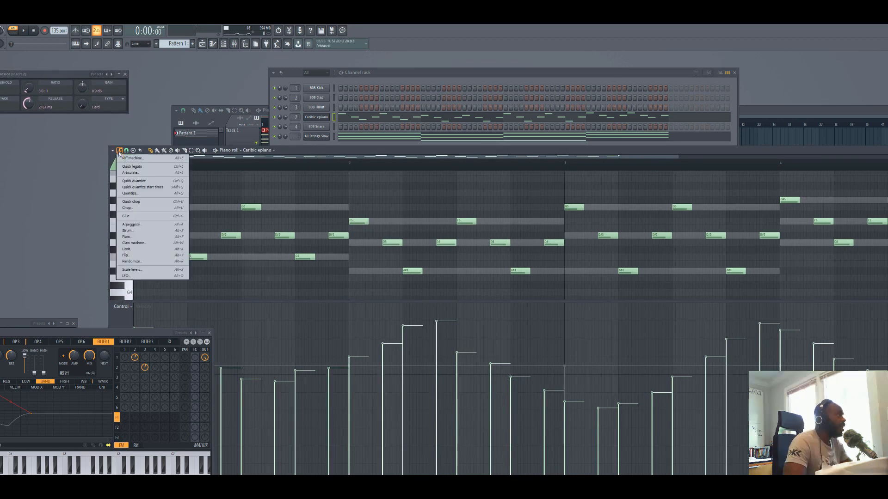
{"action": "left_click", "coordinate": [133, 182]}
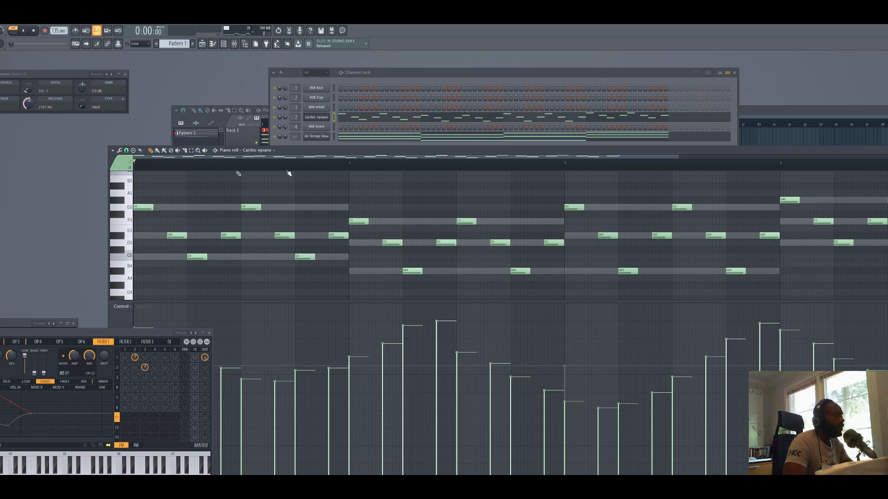
{"action": "left_click_drag", "start_coordinate": [404, 151], "coordinate": [350, 121]}
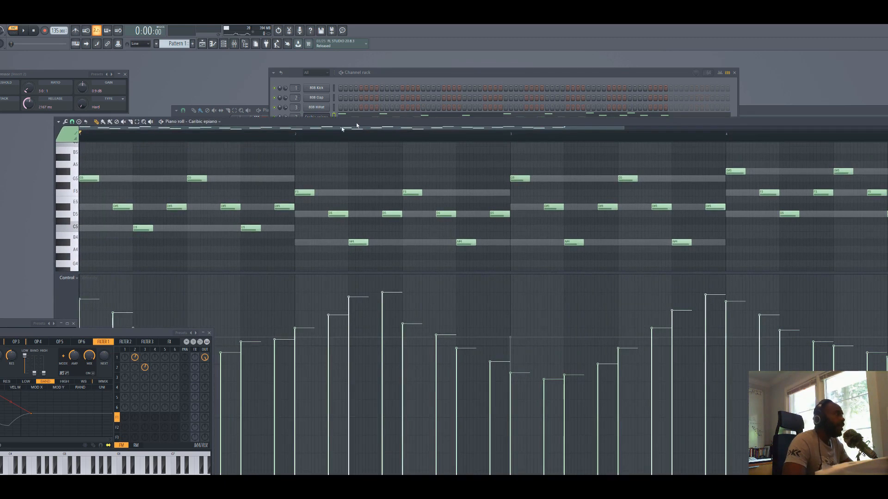
Lengthen the opening top note of each bar, removing the overlapped second F5 in bar 2 and second G#5 in bar 4.
{"action": "left_click_drag", "start_coordinate": [98, 178], "coordinate": [133, 181]}
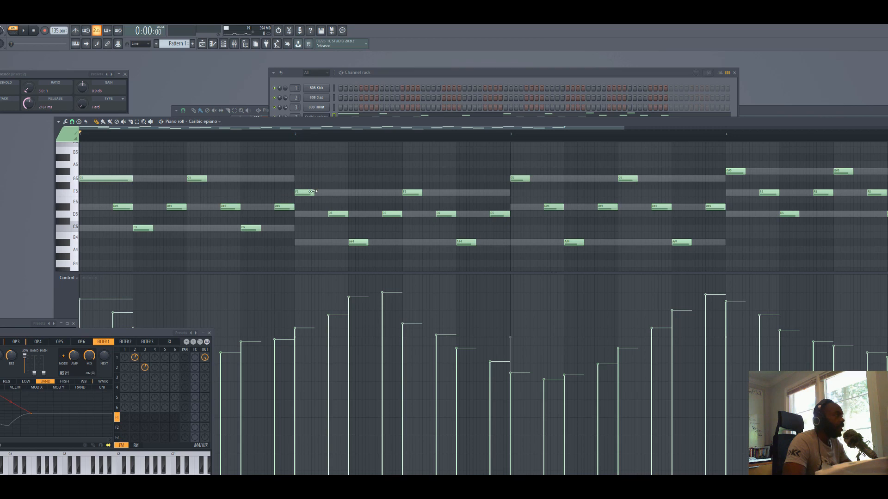
{"action": "left_click_drag", "start_coordinate": [315, 192], "coordinate": [401, 194]}
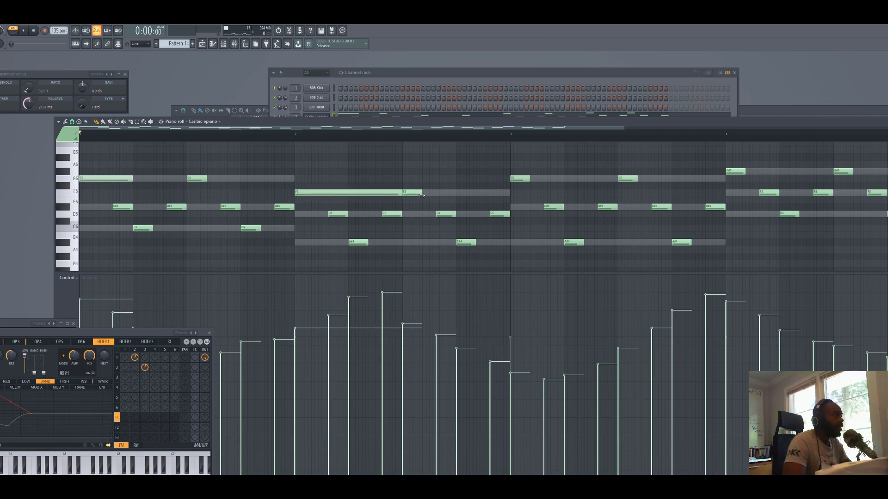
{"action": "right_click", "coordinate": [415, 192]}
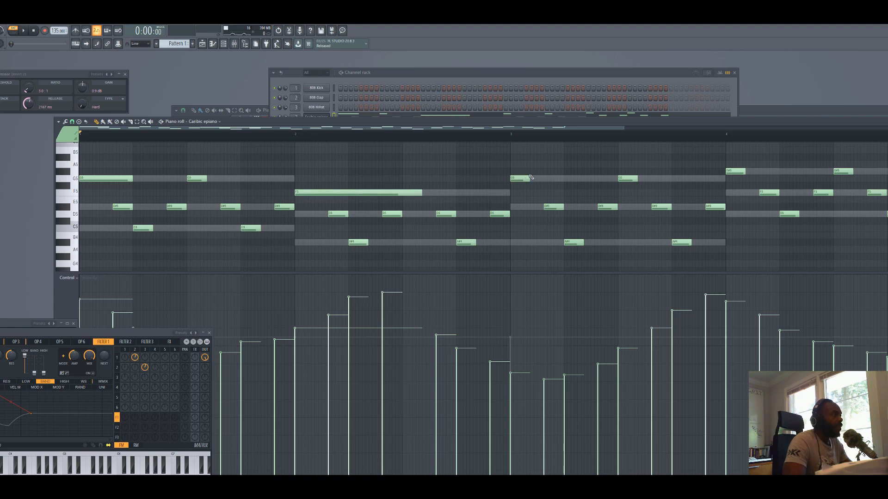
{"action": "left_click_drag", "start_coordinate": [530, 178], "coordinate": [590, 176]}
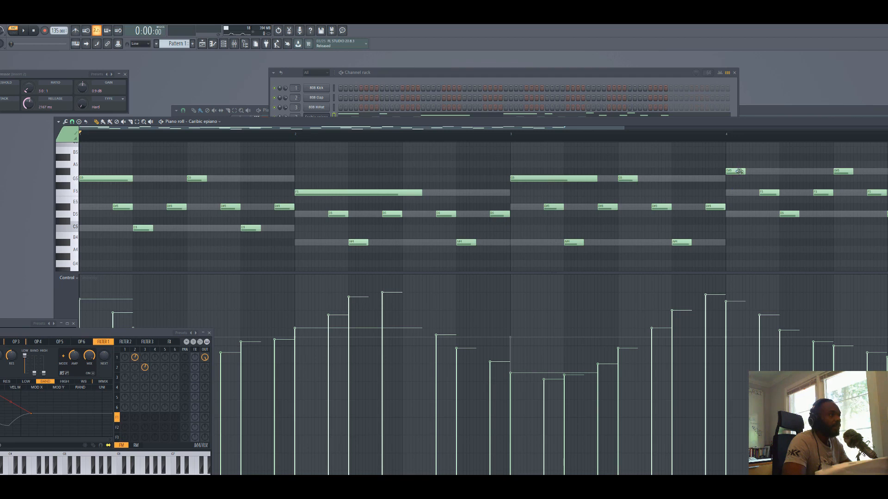
{"action": "left_click_drag", "start_coordinate": [744, 170], "coordinate": [844, 170]}
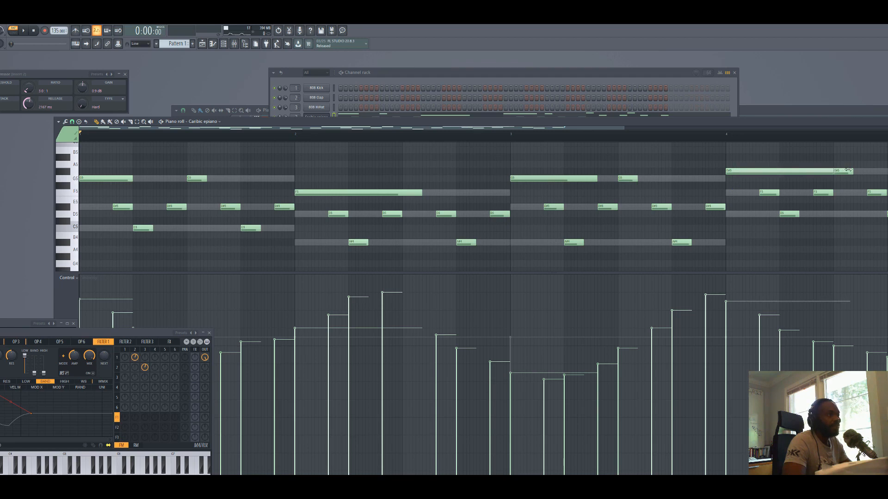
{"action": "right_click", "coordinate": [846, 173]}
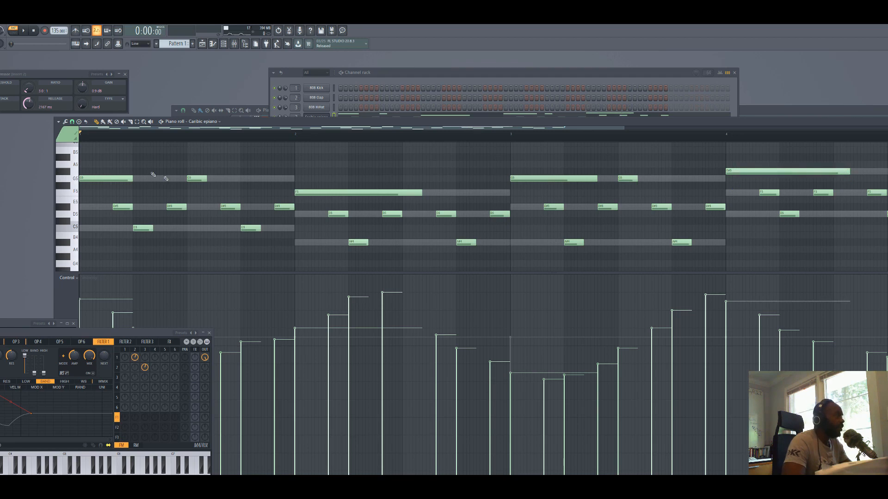
{"action": "left_click_drag", "start_coordinate": [128, 178], "coordinate": [165, 179]}
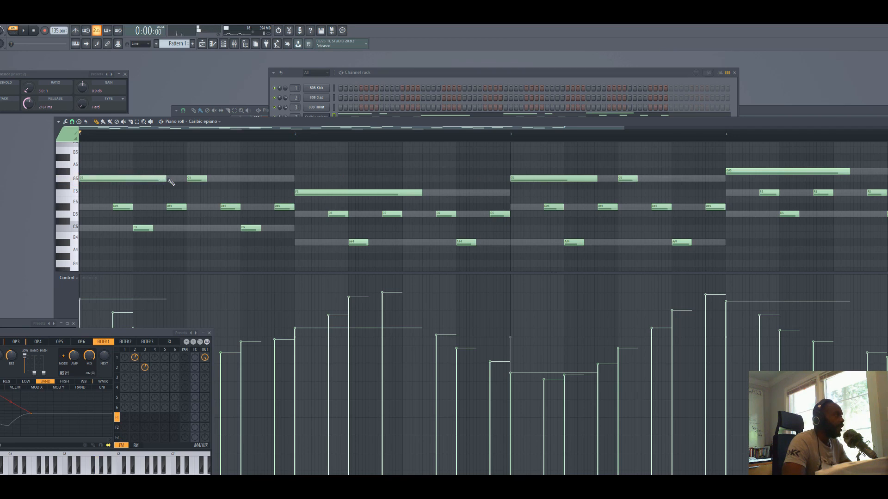
Raise the velocities of the long opening notes in bars 2 and 3, and play back the melody.
{"action": "left_click", "coordinate": [298, 296]}
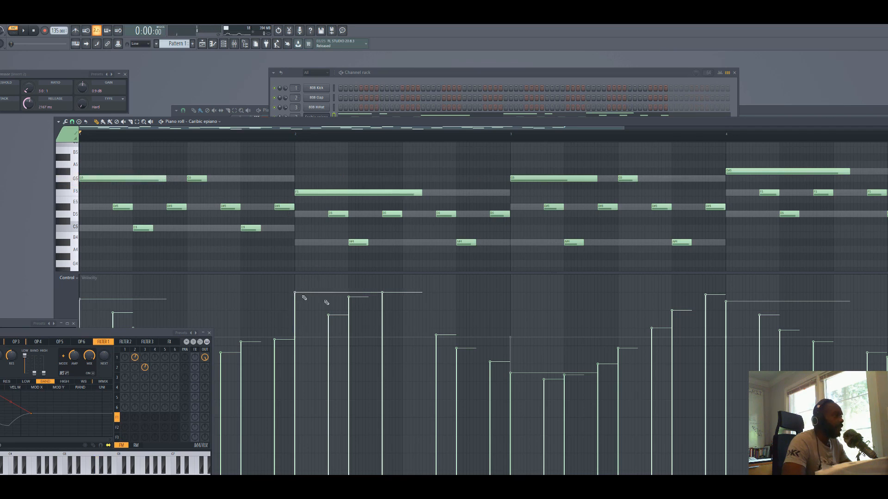
{"action": "left_click", "coordinate": [515, 313]}
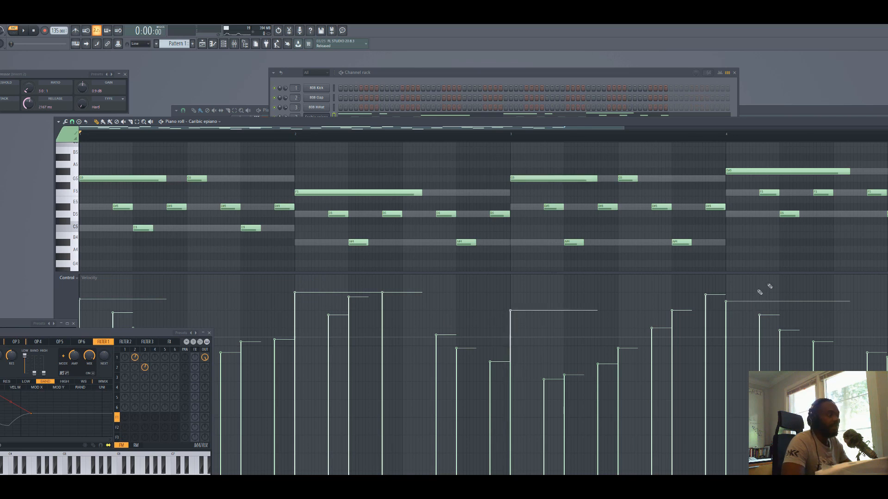
{"action": "key", "text": "space"}
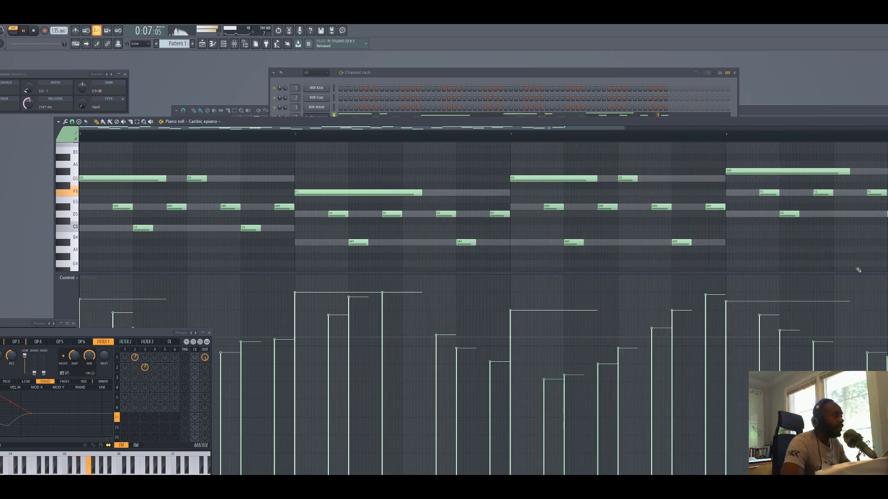
{"action": "key", "text": "space"}
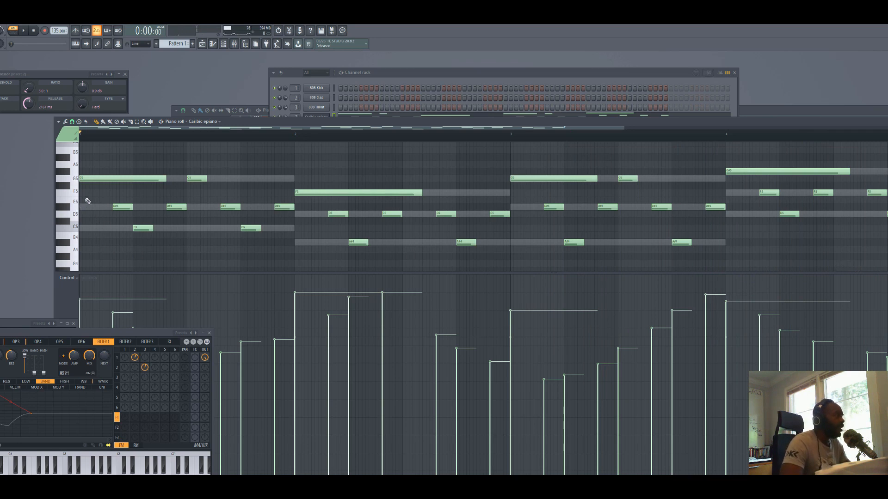
Try all the D#5 and D5 notes an octave higher during playback, and return them to their original octave.
{"action": "left_click_drag", "start_coordinate": [88, 202], "coordinate": [858, 217]}
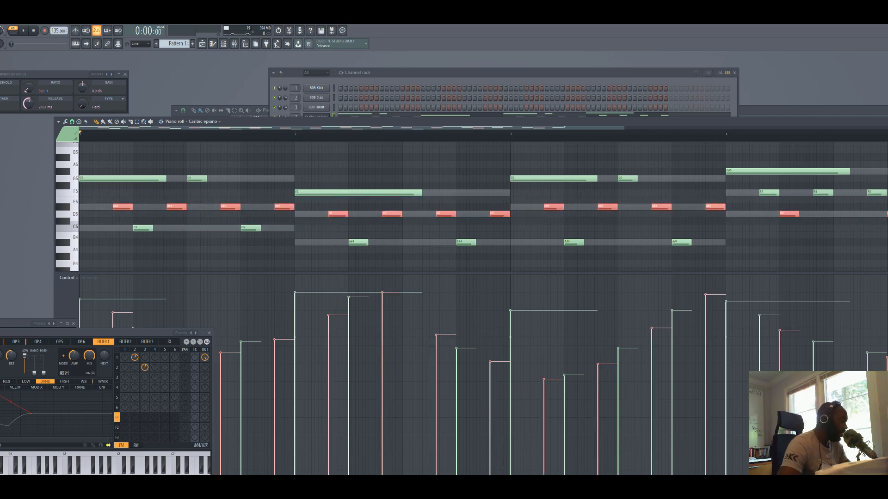
{"action": "key", "text": "ctrl+Up"}
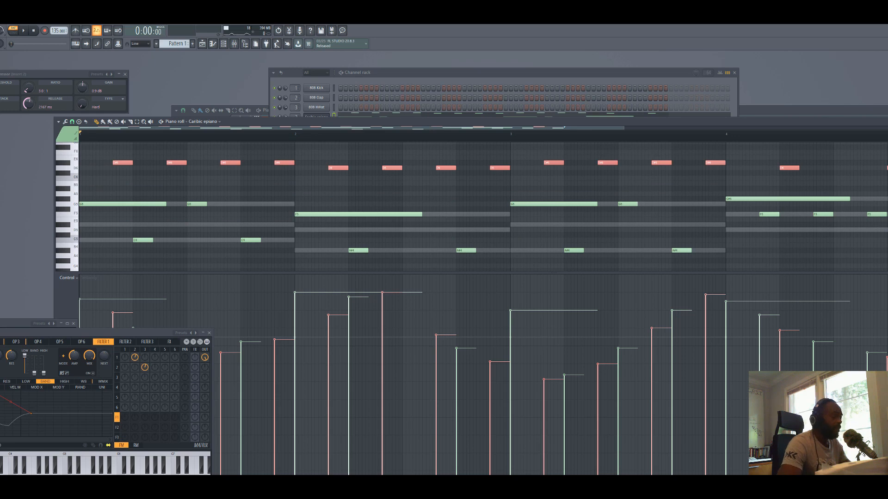
{"action": "key", "text": "space"}
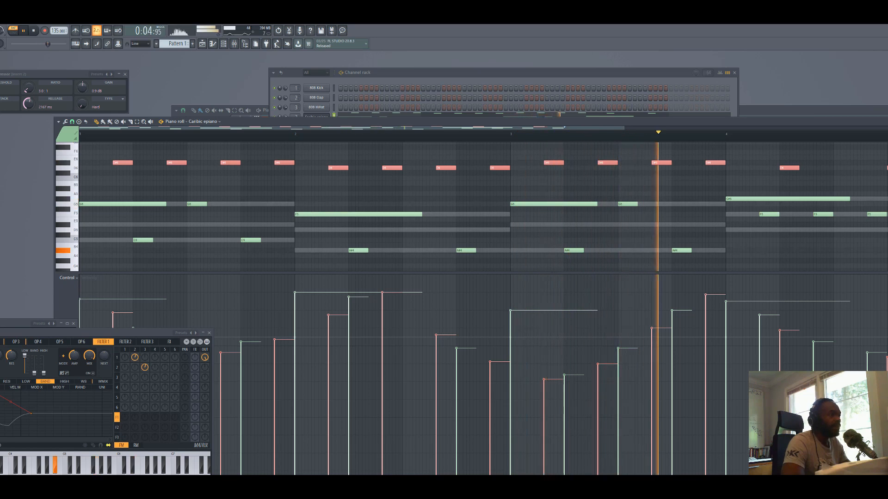
{"action": "key", "text": "space"}
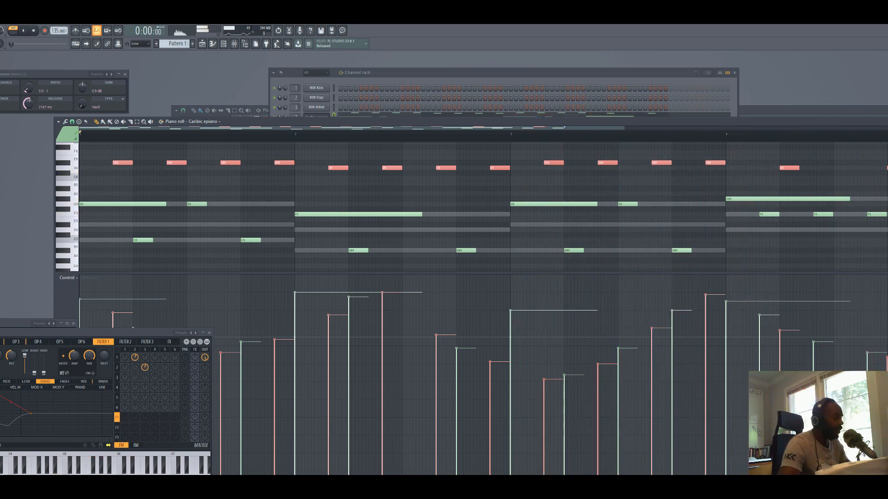
{"action": "key", "text": "ctrl+Down"}
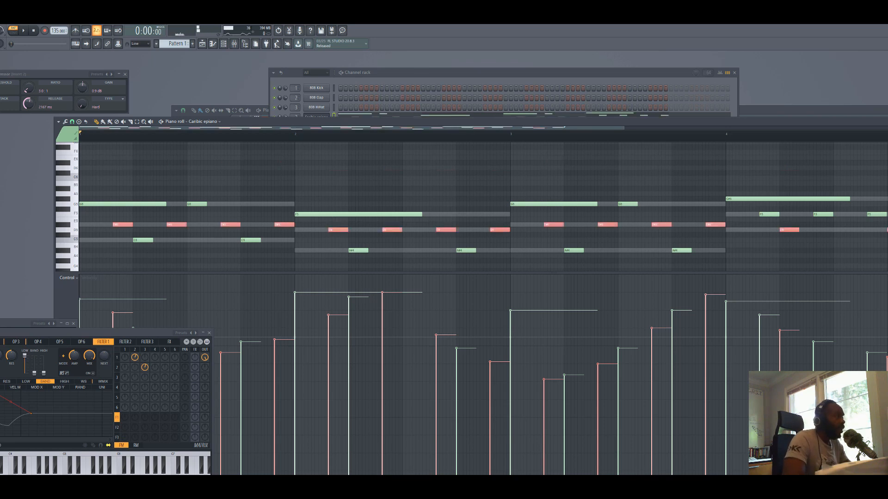
{"action": "left_click", "coordinate": [105, 255]}
{"action": "right_click", "coordinate": [119, 256]}
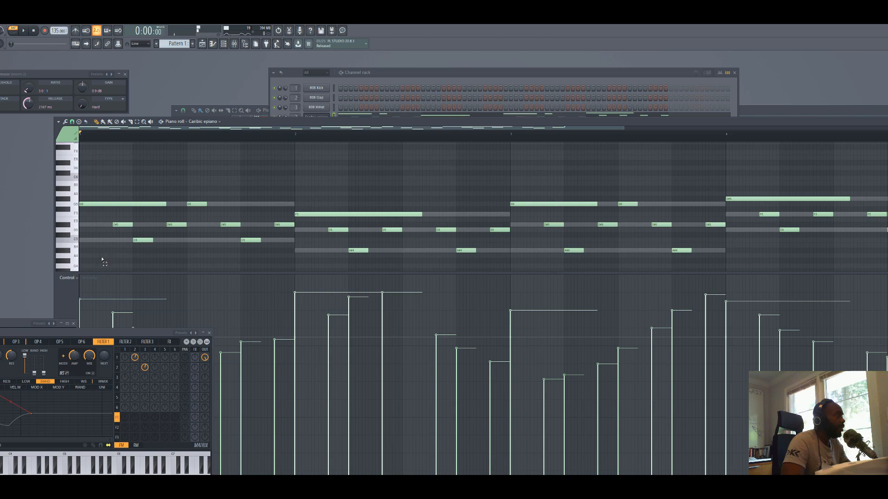
Raise the C5 notes in bar 1 and the A#4 notes in bars 2 and 3 by an octave, and play the result.
{"action": "left_click_drag", "start_coordinate": [102, 257], "coordinate": [887, 246]}
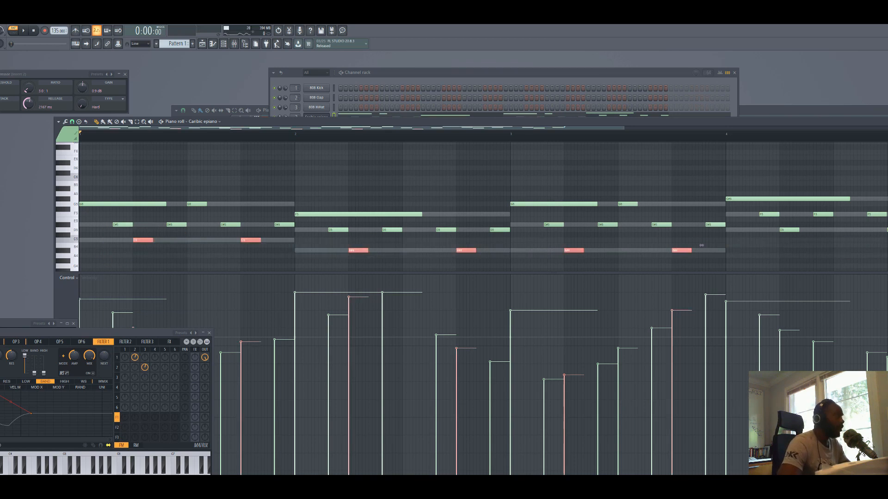
{"action": "left_click_drag", "start_coordinate": [701, 245], "coordinate": [701, 179]}
{"action": "key", "text": "space"}
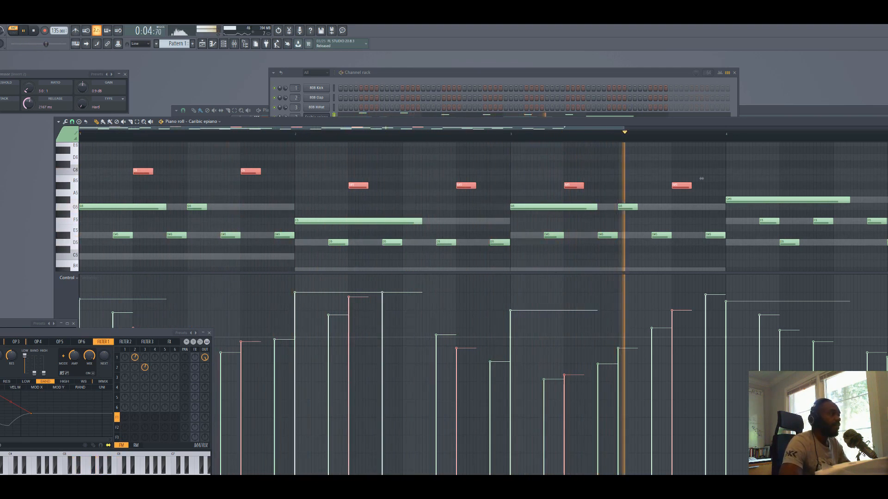
{"action": "key", "text": "space"}
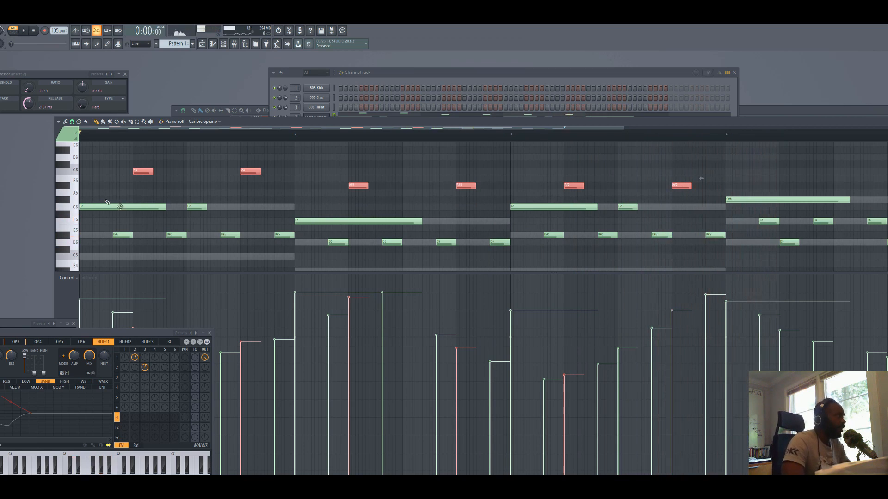
Select all the electric piano melody notes and delete them.
{"action": "left_click_drag", "start_coordinate": [93, 161], "coordinate": [887, 271]}
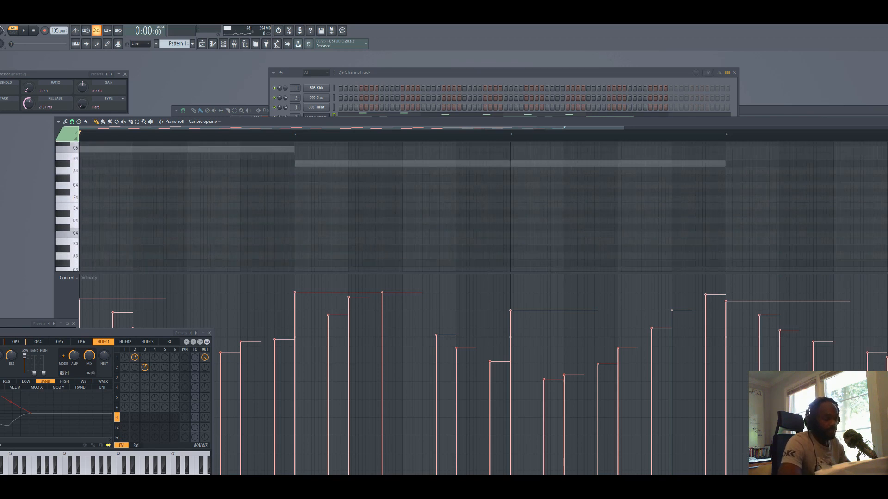
{"action": "key", "text": "Delete"}
Place one-beat opening notes on the downbeats of the electric piano pattern: G5 in bar 1, F5 in bar 2, G5 in bar 3 and G#5 in bar 4.
{"action": "scroll", "coordinate": [642, 208], "scroll_direction": "up", "scroll_amount": 6}
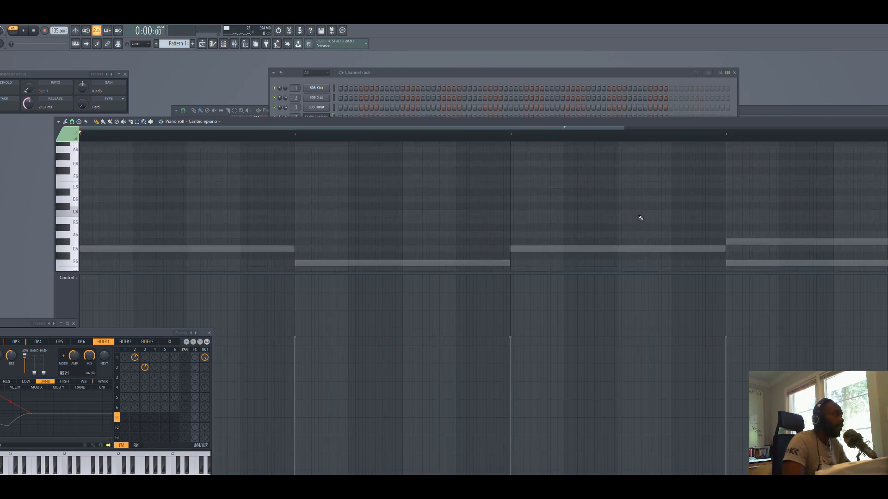
{"action": "scroll", "coordinate": [640, 218], "scroll_direction": "down", "scroll_amount": 4}
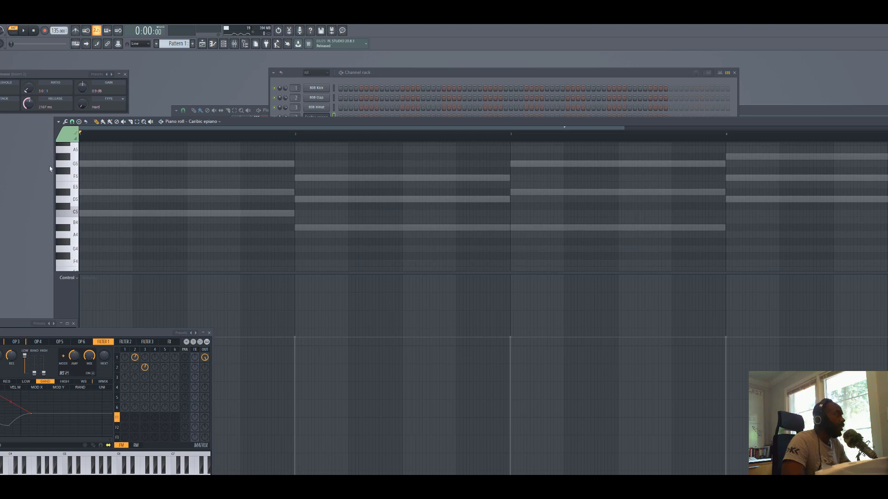
{"action": "left_click", "coordinate": [82, 164]}
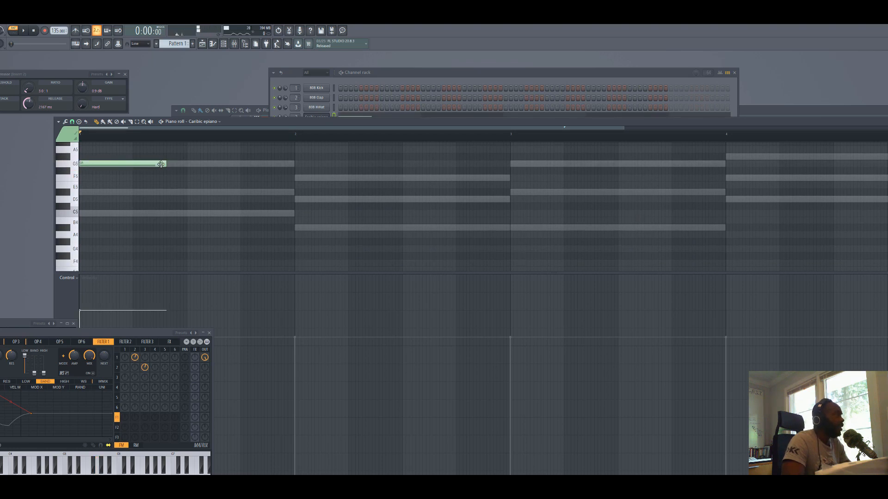
{"action": "left_click_drag", "start_coordinate": [165, 163], "coordinate": [136, 162]}
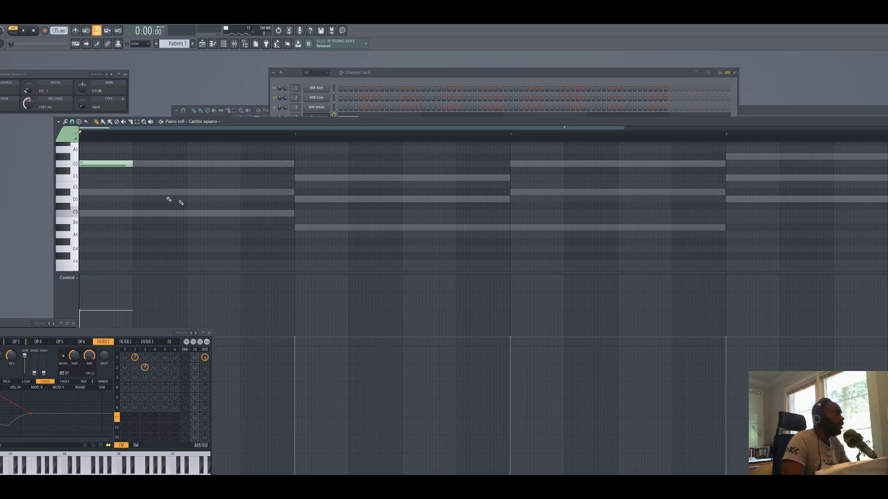
{"action": "left_click", "coordinate": [299, 178]}
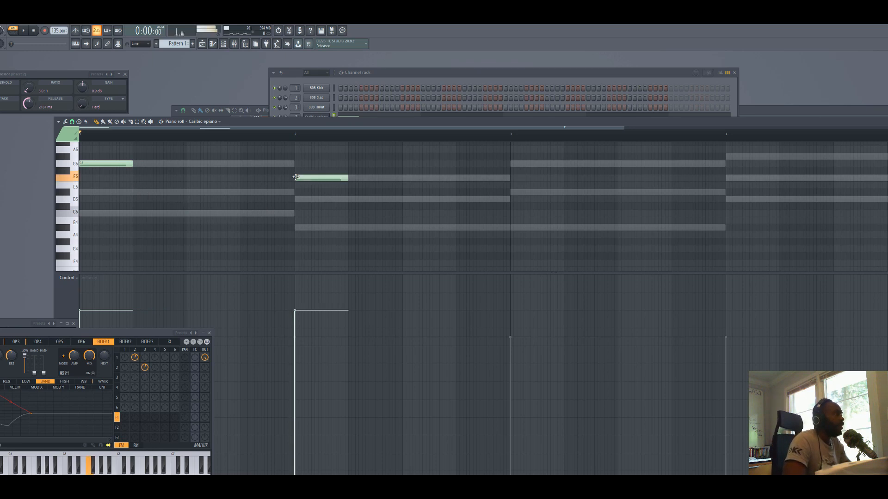
{"action": "left_click", "coordinate": [513, 165]}
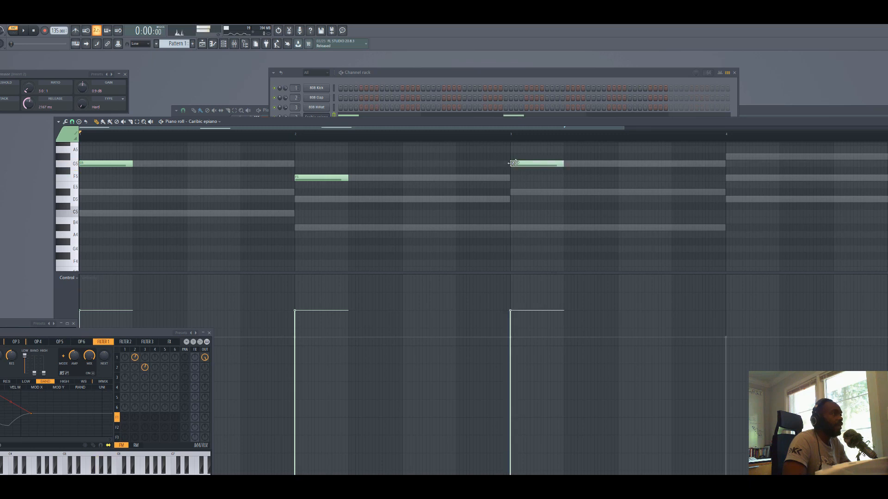
{"action": "left_click", "coordinate": [728, 158]}
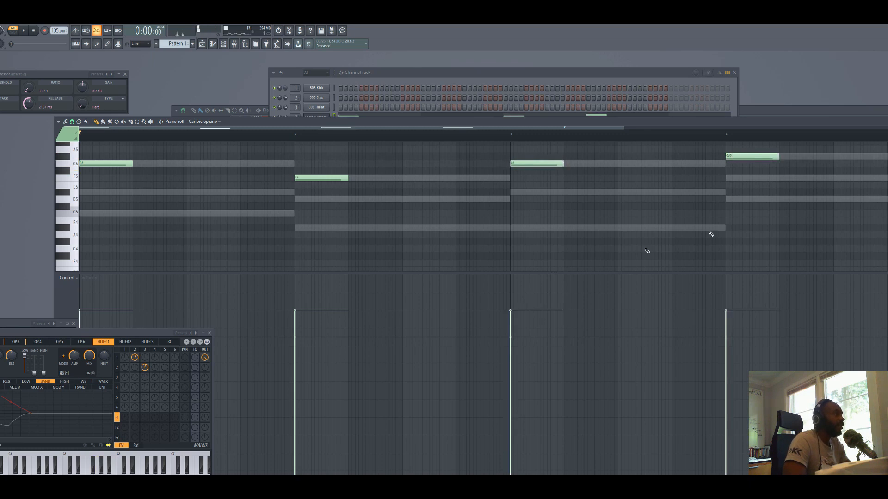
Add one-beat notes on beat 4 of each bar: C5, A#4, A#4 and D5, and play back the melody.
{"action": "left_click", "coordinate": [243, 214]}
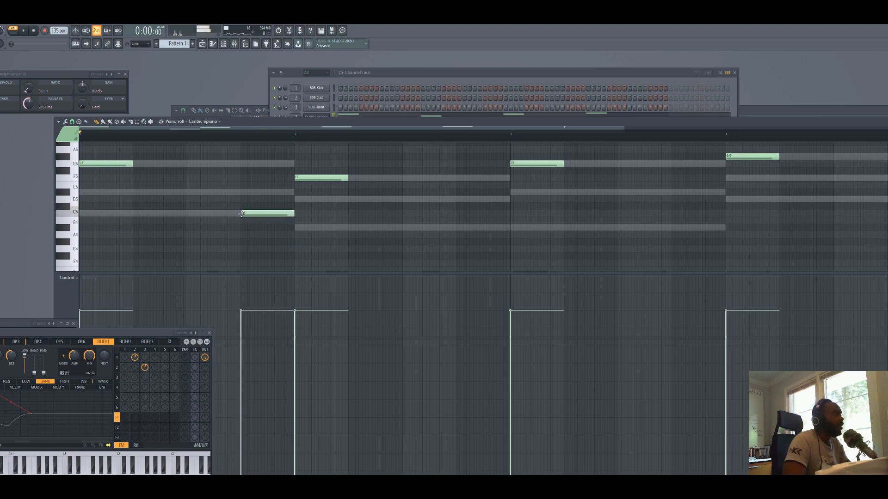
{"action": "left_click", "coordinate": [456, 228]}
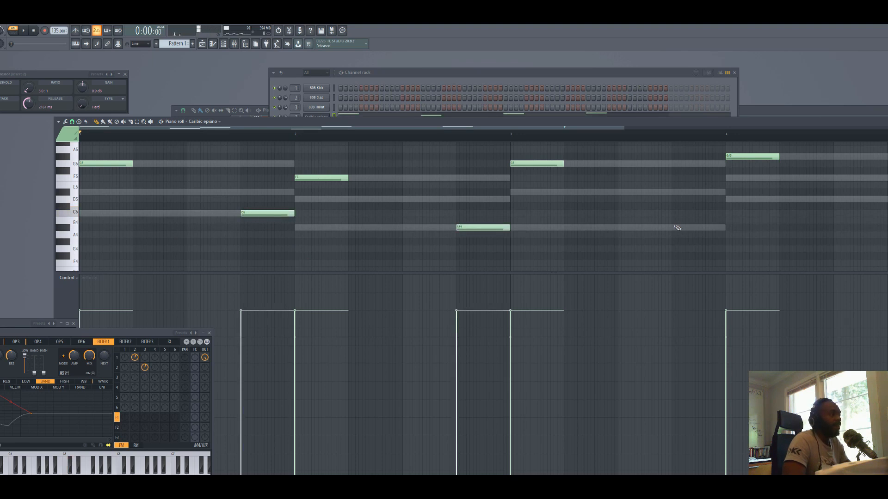
{"action": "left_click", "coordinate": [675, 227]}
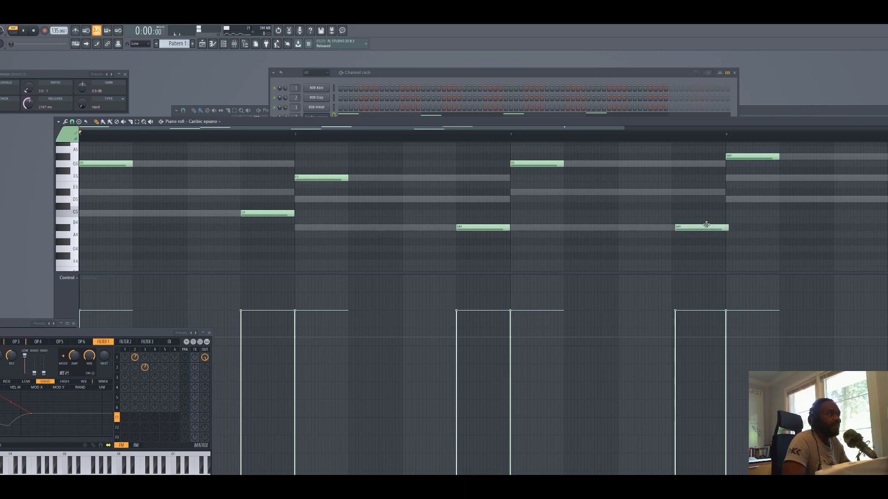
{"action": "left_click_drag", "start_coordinate": [706, 224], "coordinate": [703, 225]}
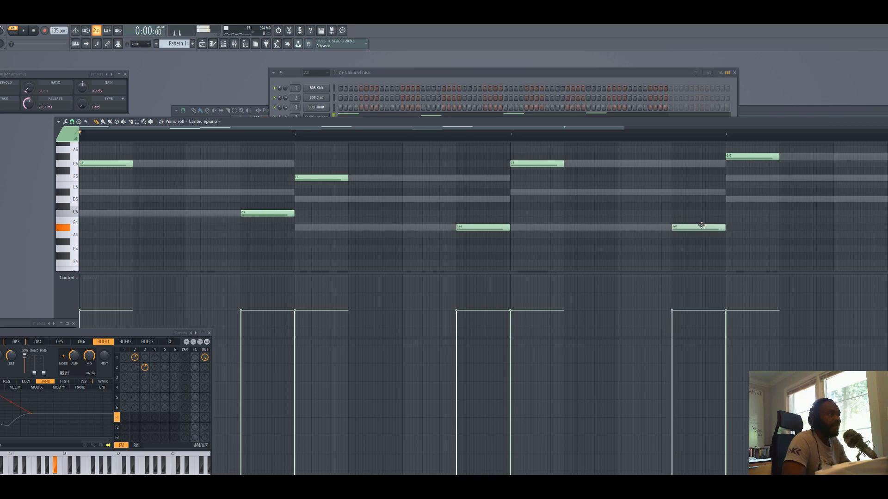
{"action": "left_click", "coordinate": [887, 199]}
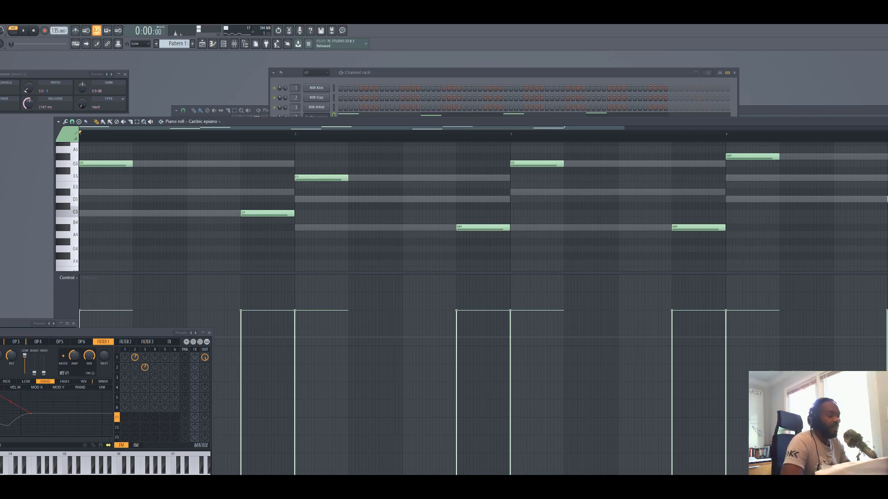
{"action": "key", "text": "space"}
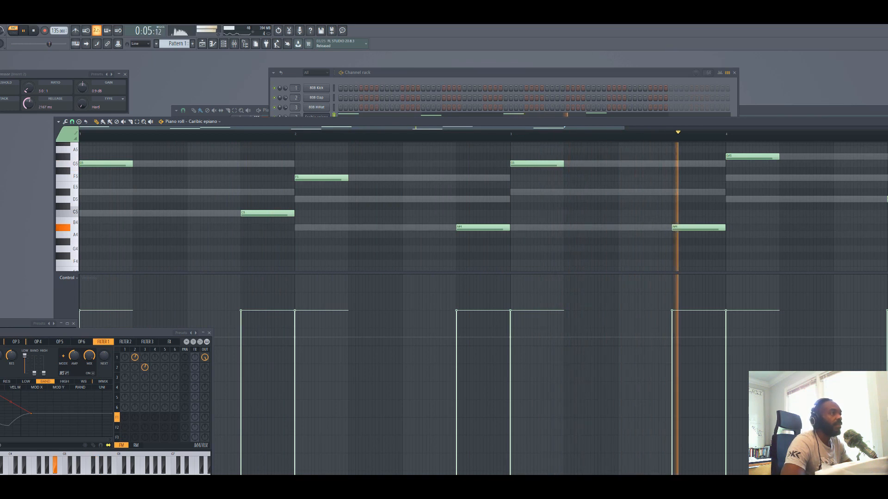
{"action": "key", "text": "space"}
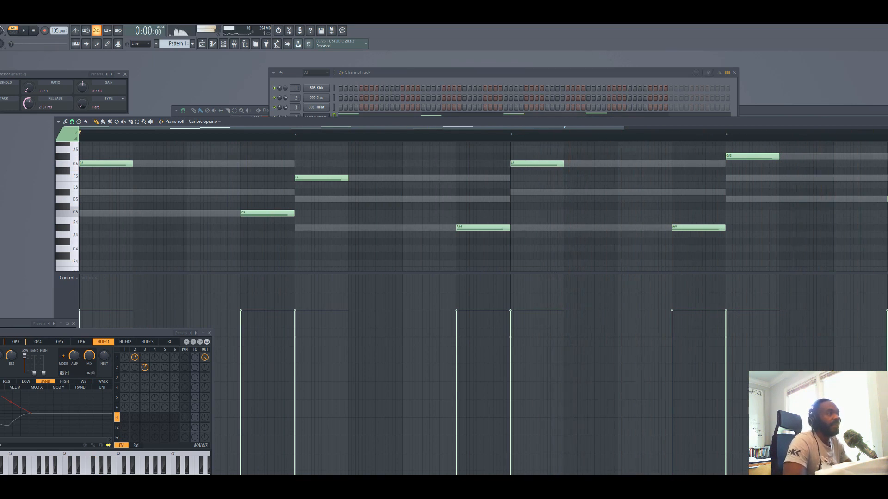
Fill bar 4 with an F5 on beat 2 and a G#5 on beat 3, and play the result.
{"action": "left_click", "coordinate": [781, 178]}
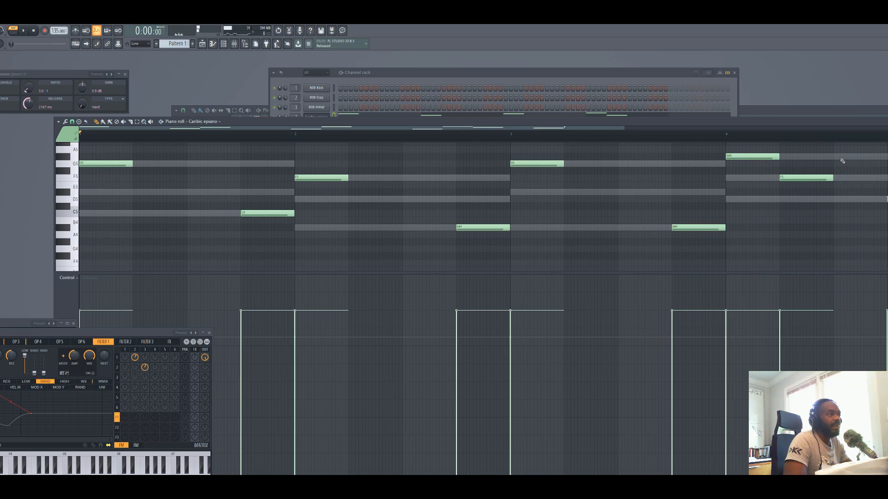
{"action": "left_click", "coordinate": [841, 157]}
{"action": "left_click_drag", "start_coordinate": [860, 156], "coordinate": [854, 156]}
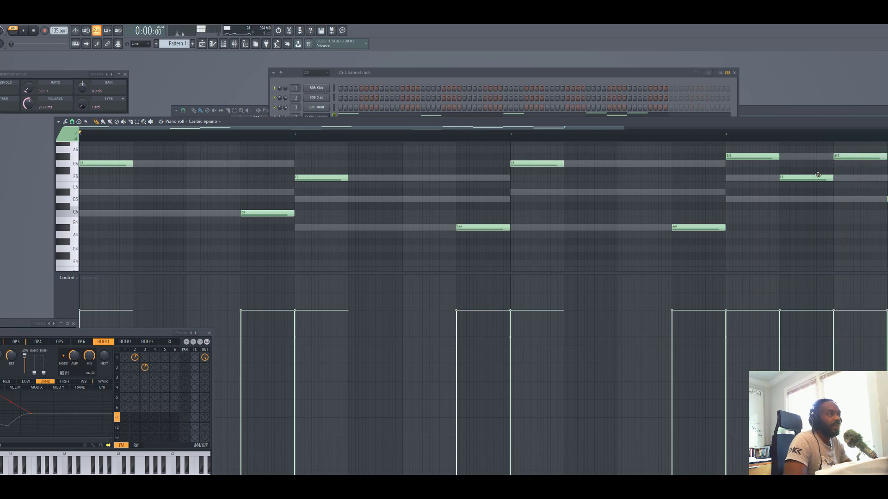
{"action": "key", "text": "space"}
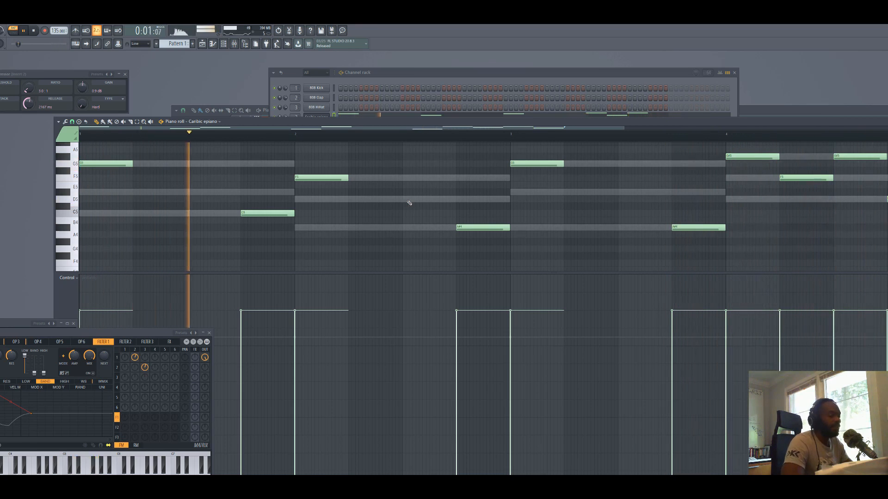
{"action": "key", "text": "space"}
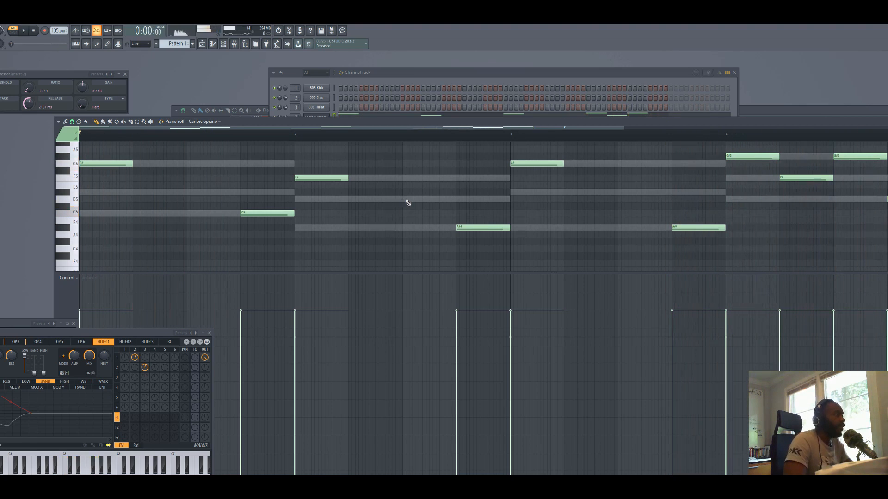
Add a D5 on beat 3 of bar 2 and a D#5 on beat 2 of bars 1 and 3.
{"action": "left_click", "coordinate": [407, 202]}
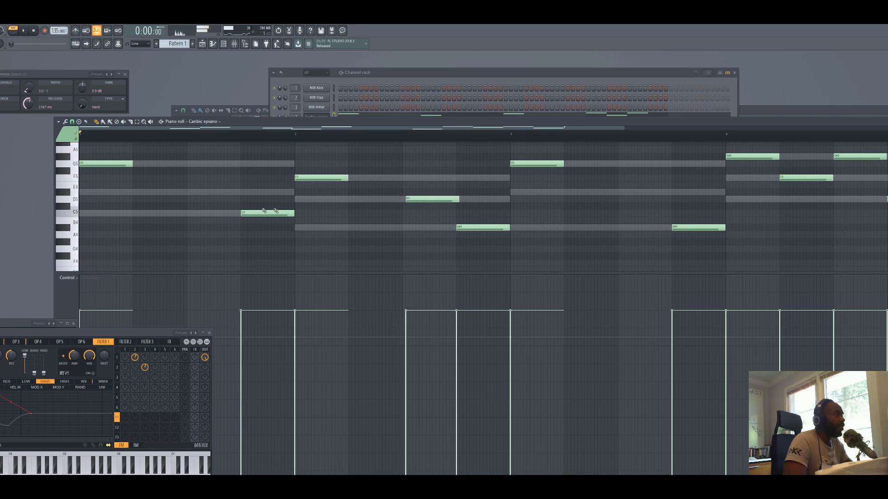
{"action": "left_click_drag", "start_coordinate": [430, 201], "coordinate": [426, 200]}
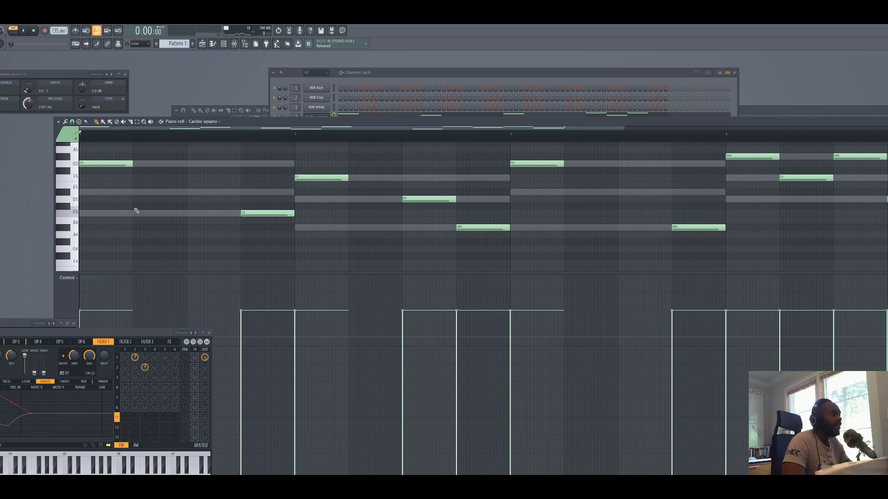
{"action": "left_click", "coordinate": [134, 193]}
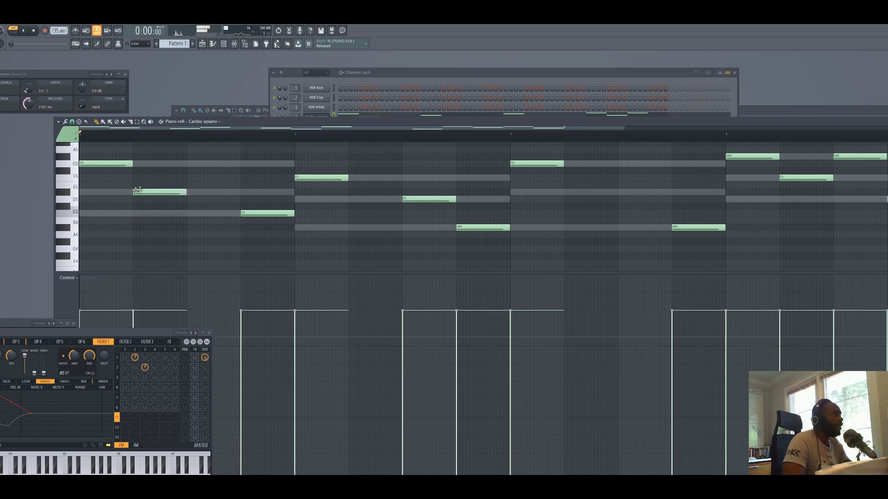
{"action": "left_click", "coordinate": [564, 193]}
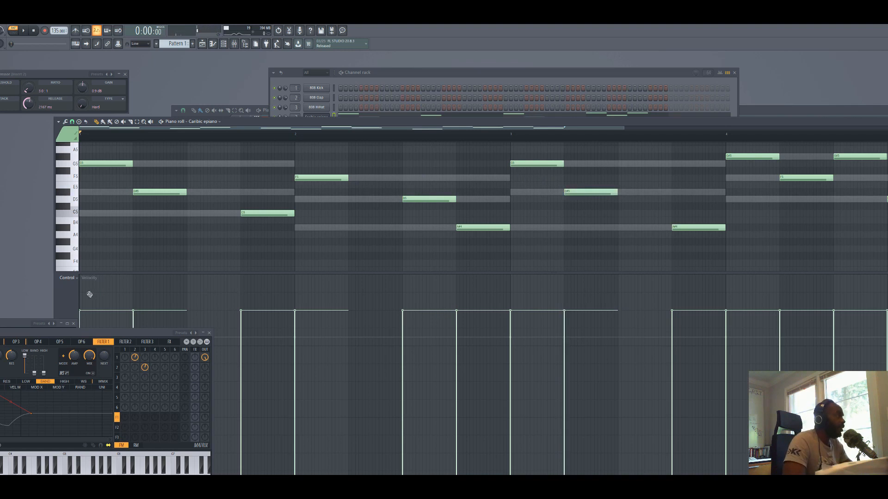
Raise the velocities of all three notes in bar 1, most strongly the opening G5, and of the D5 in bar 2.
{"action": "left_click_drag", "start_coordinate": [89, 294], "coordinate": [99, 290]}
{"action": "left_click", "coordinate": [150, 302]}
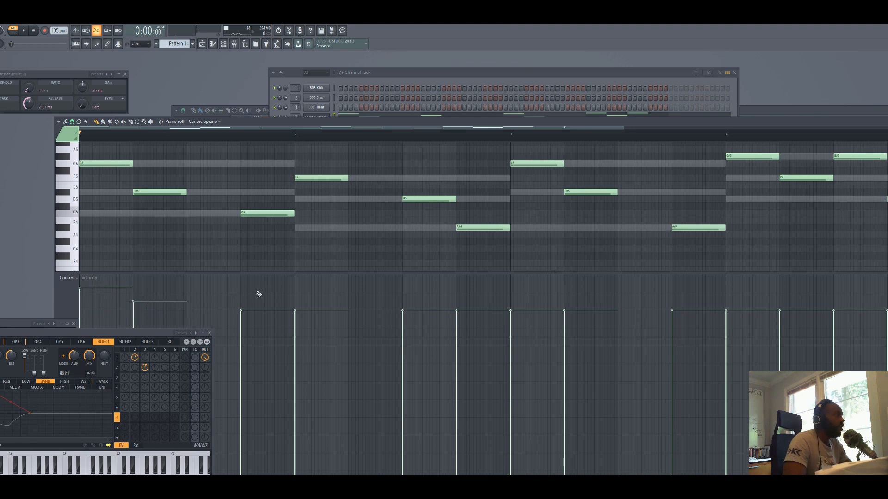
{"action": "mouse_move", "coordinate": [256, 293]}
{"action": "left_mouse_down"}
{"action": "mouse_move", "coordinate": [269, 311]}
{"action": "mouse_move", "coordinate": [256, 319]}
{"action": "left_mouse_up"}
{"action": "left_click", "coordinate": [241, 302]}
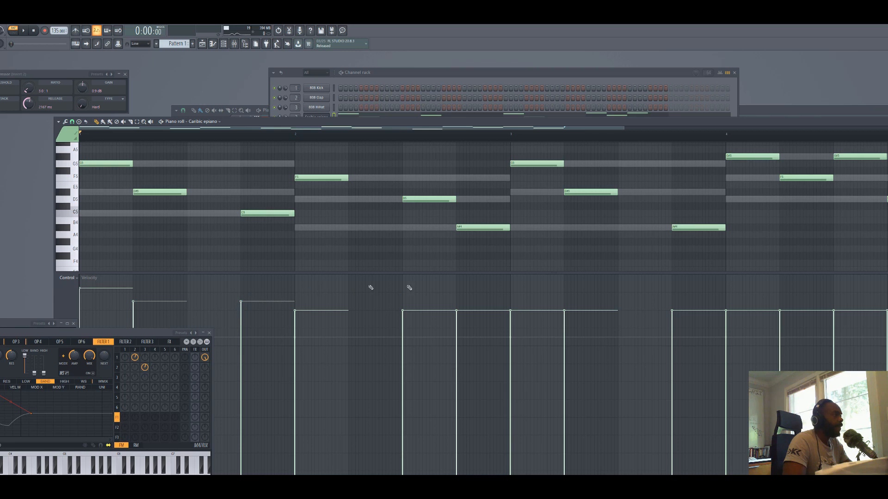
{"action": "left_click", "coordinate": [418, 286]}
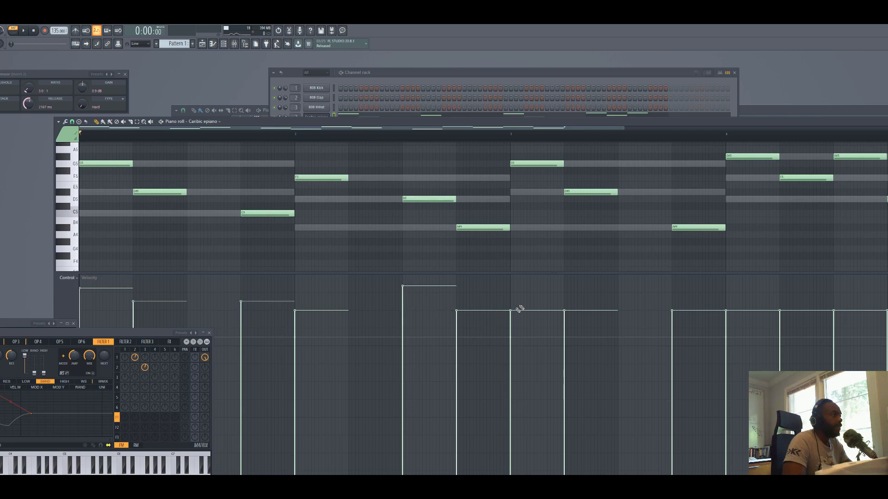
Raise the velocities of bar 3's G5 and bar 4's G#5 notes, lower bar 3's D#5 and A#4 and bar 4's F5, and play the melody.
{"action": "left_click", "coordinate": [525, 289]}
{"action": "left_click", "coordinate": [583, 353]}
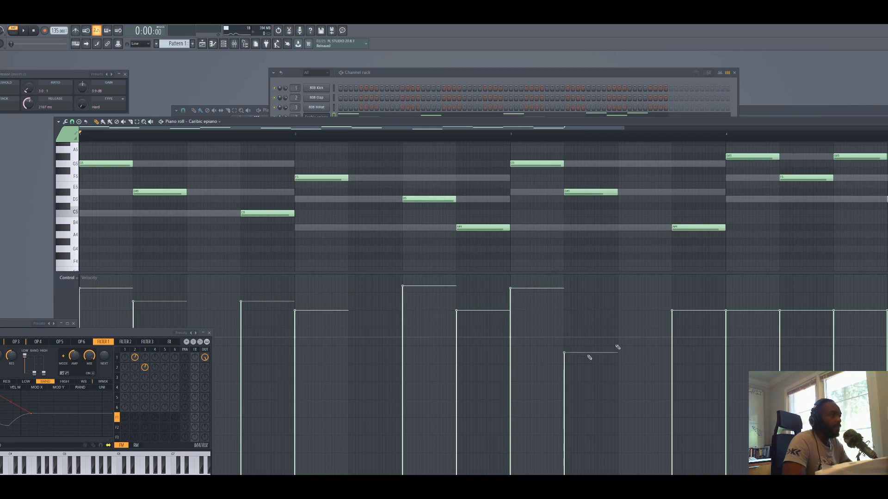
{"action": "left_click", "coordinate": [686, 332]}
{"action": "left_click", "coordinate": [738, 297]}
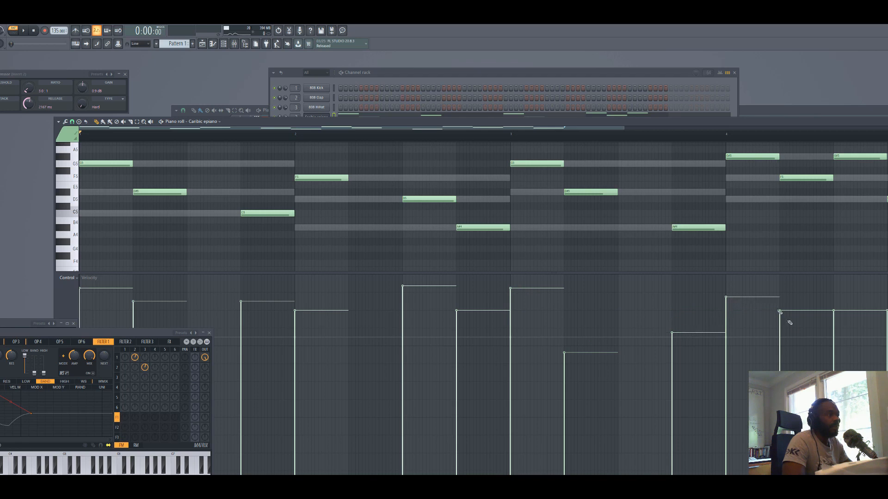
{"action": "left_click", "coordinate": [786, 344]}
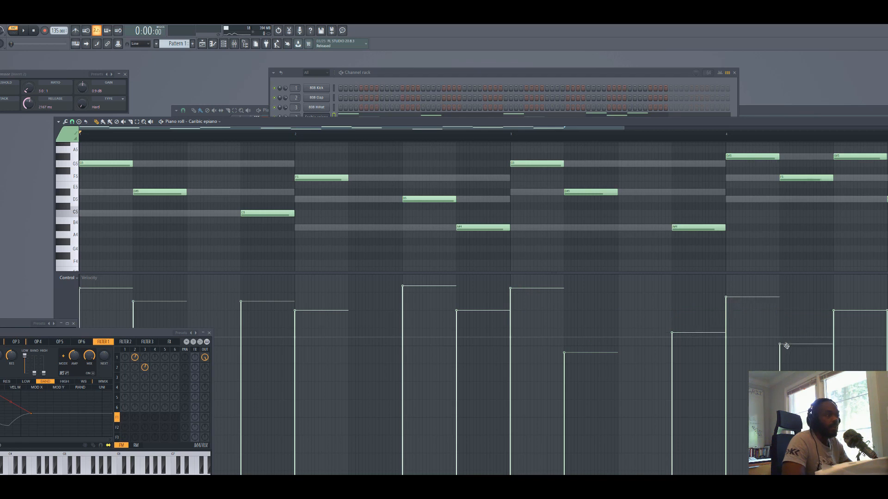
{"action": "left_click", "coordinate": [856, 293]}
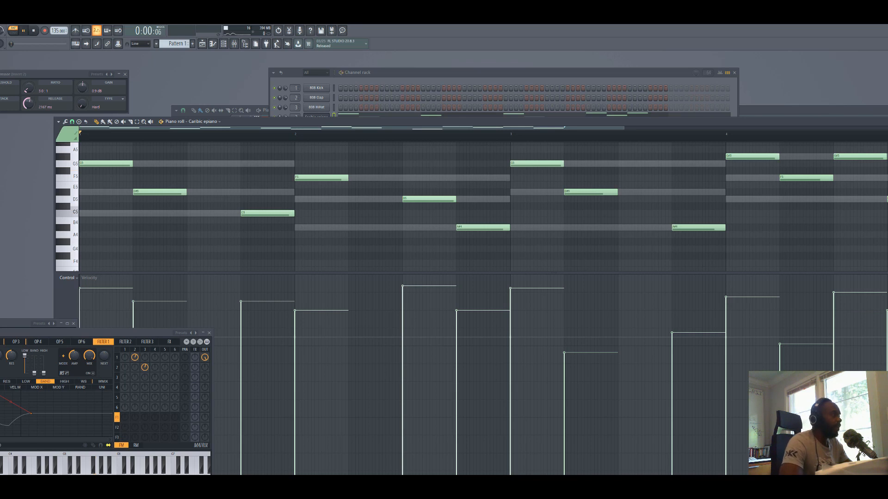
{"action": "key", "text": "space"}
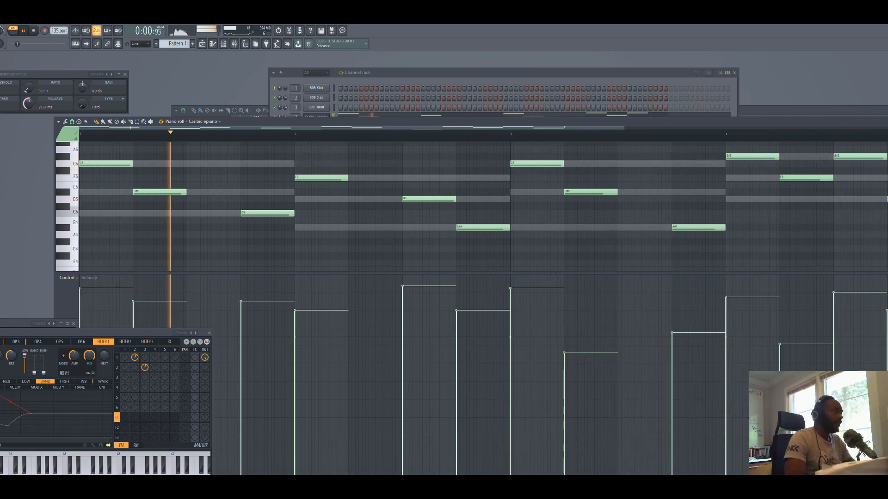
{"action": "key", "text": "space"}
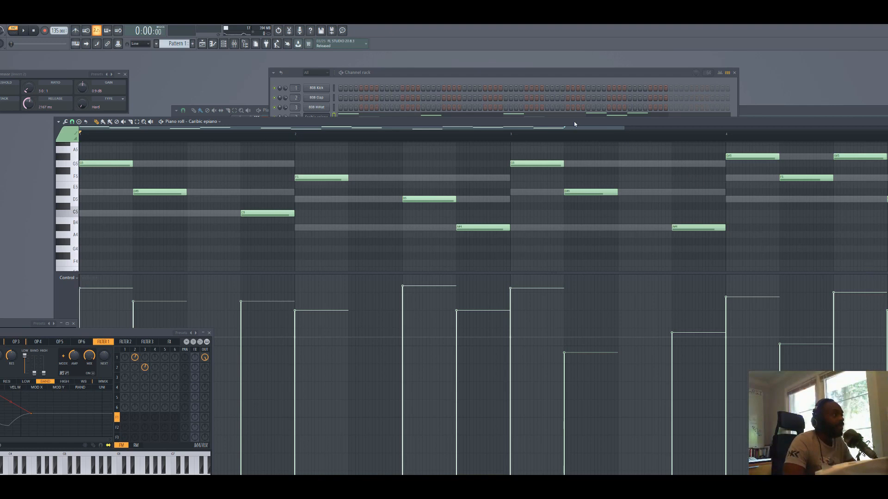
Move the piano roll window down to uncover the channel rack.
{"action": "left_click_drag", "start_coordinate": [573, 122], "coordinate": [561, 302]}
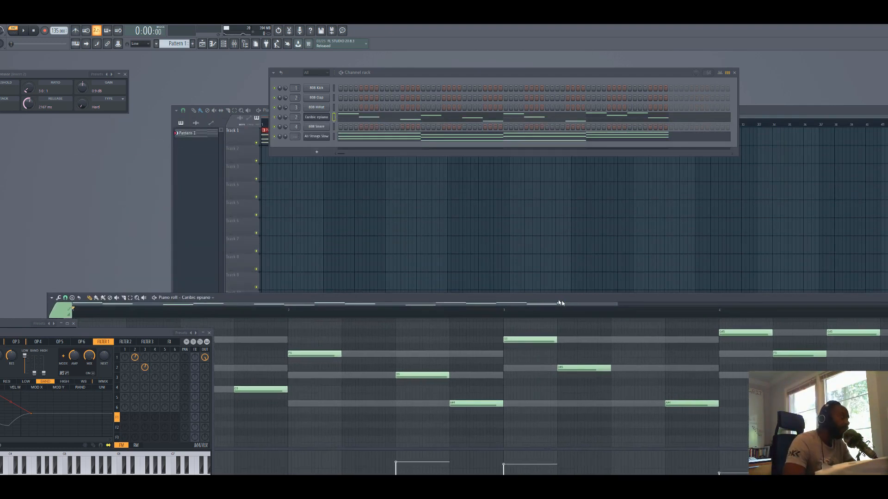